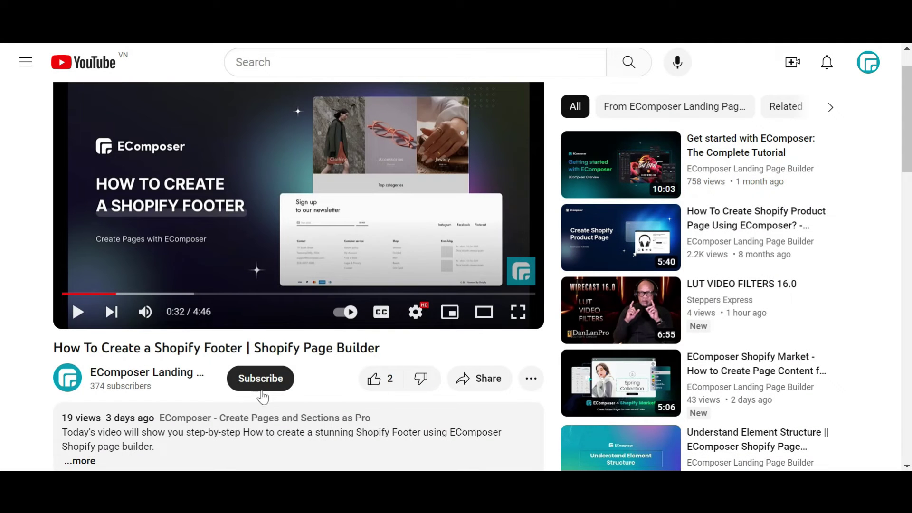
Subscribe to the EComposer channel, then expand and read through the full video description
{"action": "left_click", "coordinate": [261, 379]}
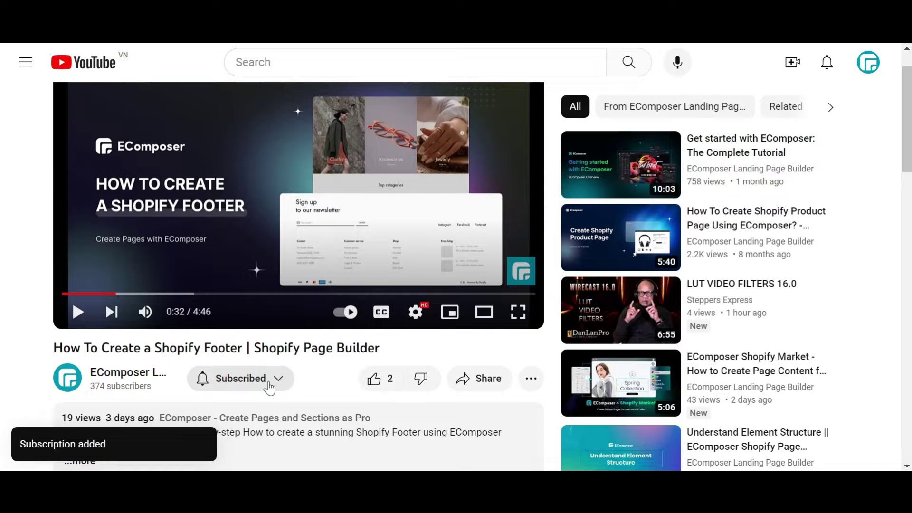
{"action": "scroll", "coordinate": [267, 385], "scroll_direction": "down", "scroll_amount": 3}
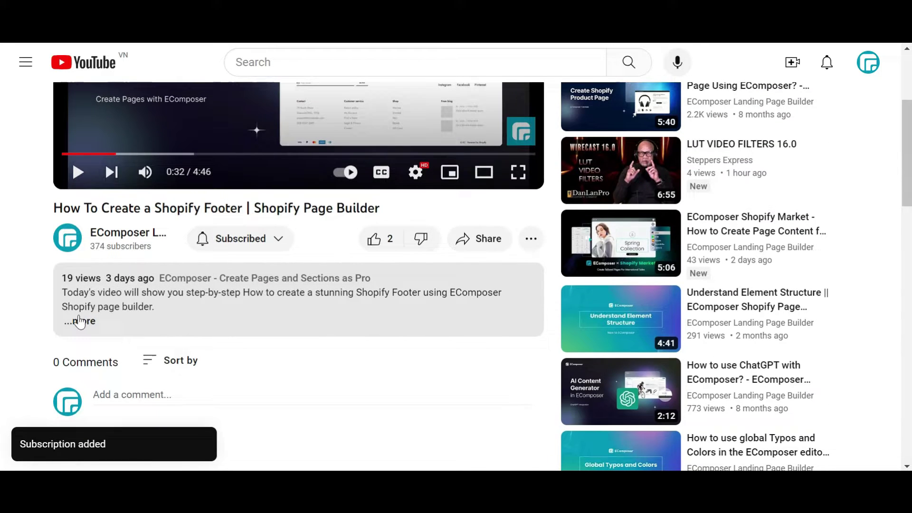
{"action": "left_click", "coordinate": [79, 321]}
{"action": "scroll", "coordinate": [84, 322], "scroll_direction": "down", "scroll_amount": 1}
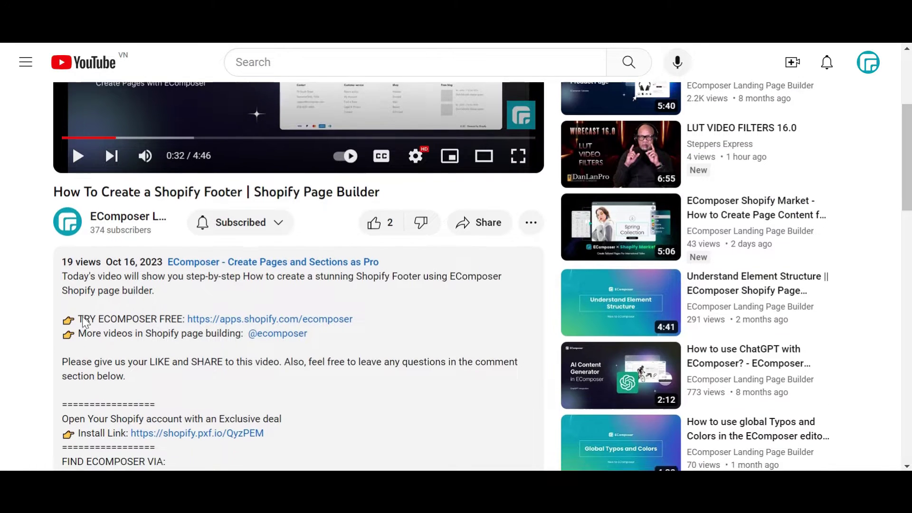
{"action": "scroll", "coordinate": [83, 321], "scroll_direction": "down", "scroll_amount": 3}
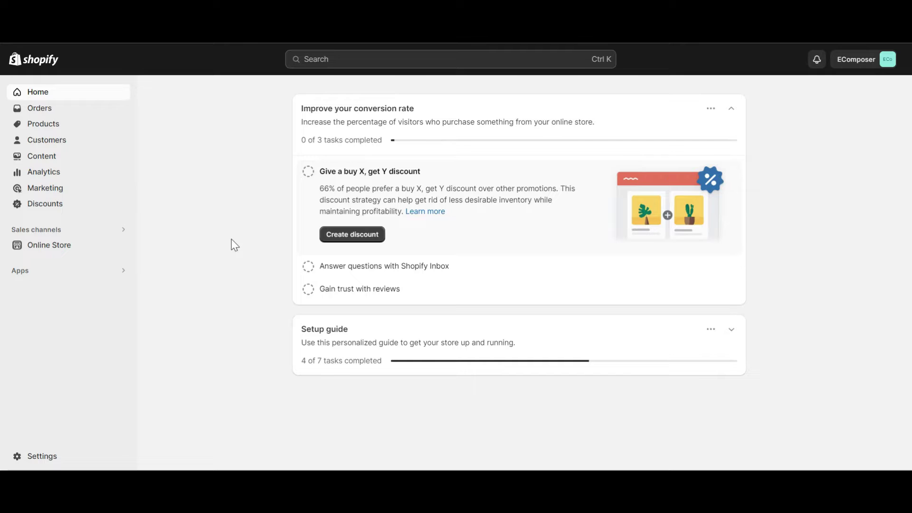
Open the EComposer Builder app from Shopify admin's installed apps
{"action": "left_click", "coordinate": [120, 270]}
{"action": "left_click", "coordinate": [397, 100]}
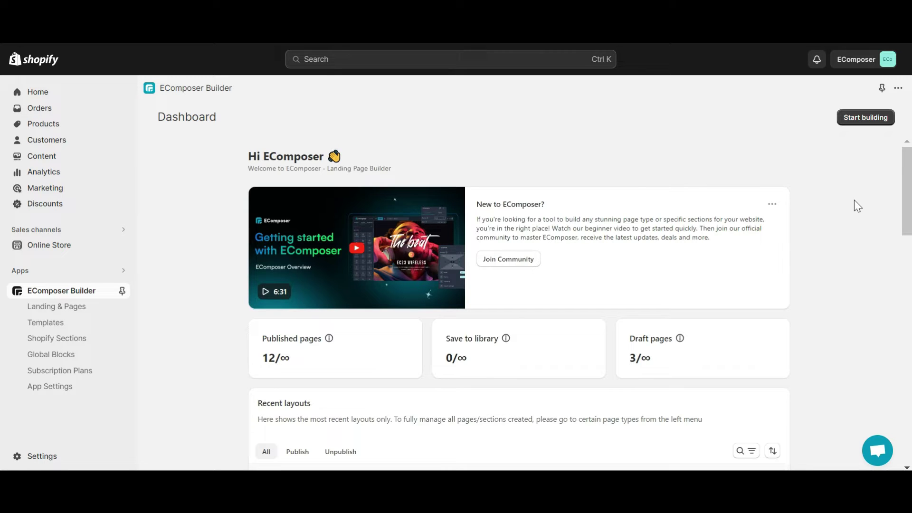
Start a new page, pick Collection as the page type, and browse its templates
{"action": "left_click", "coordinate": [862, 118]}
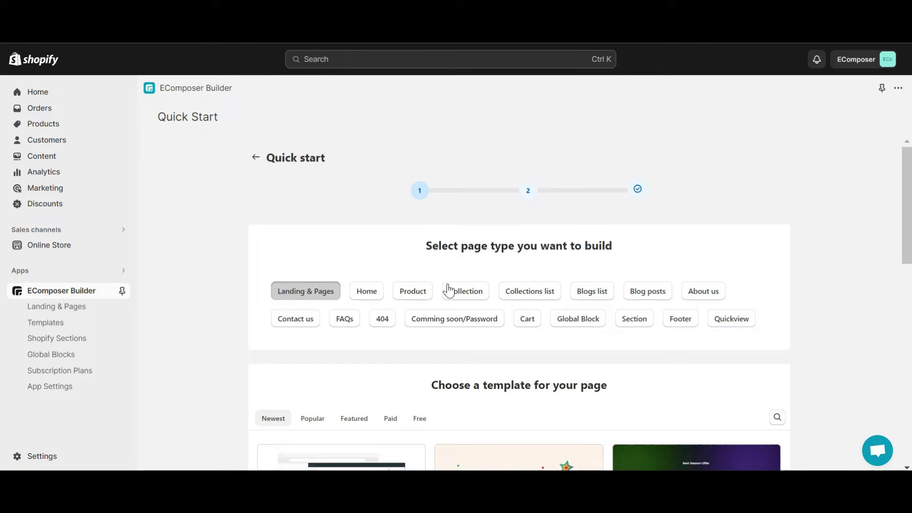
{"action": "left_click", "coordinate": [467, 295]}
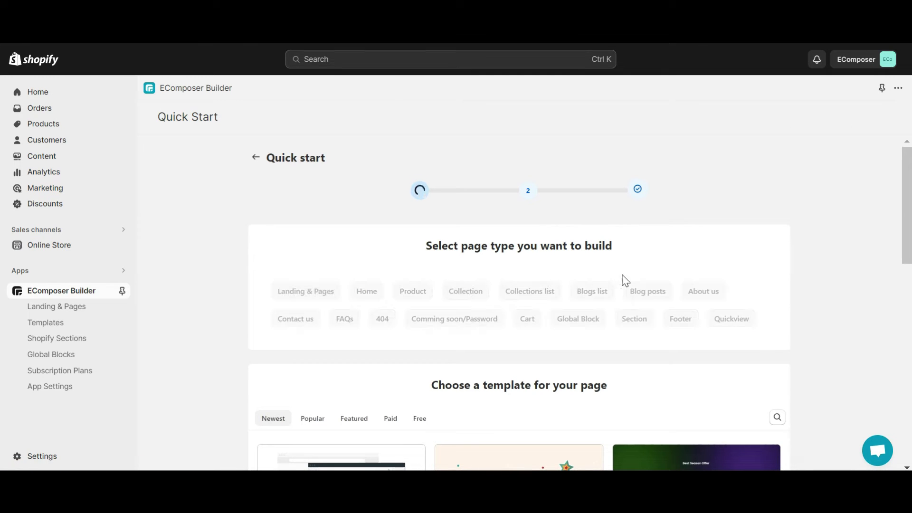
{"action": "scroll", "coordinate": [846, 311], "scroll_direction": "down", "scroll_amount": 5}
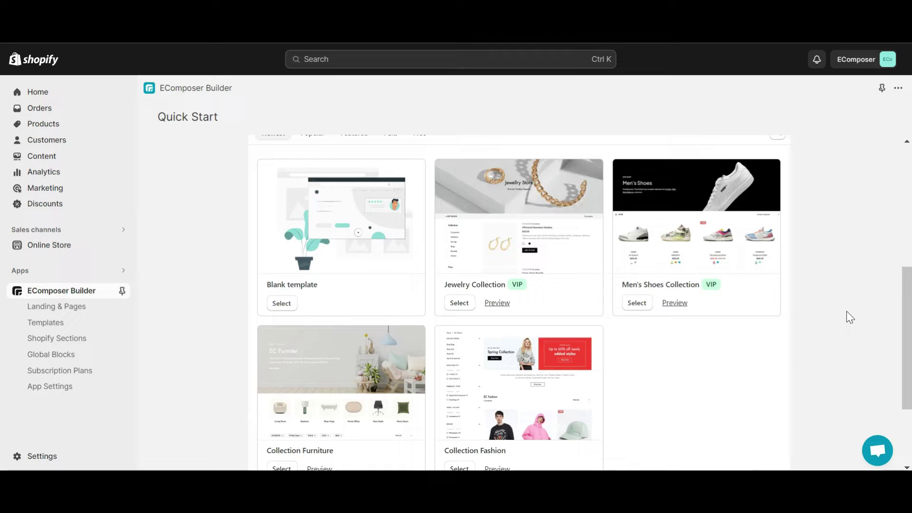
{"action": "scroll", "coordinate": [843, 312], "scroll_direction": "up", "scroll_amount": 5}
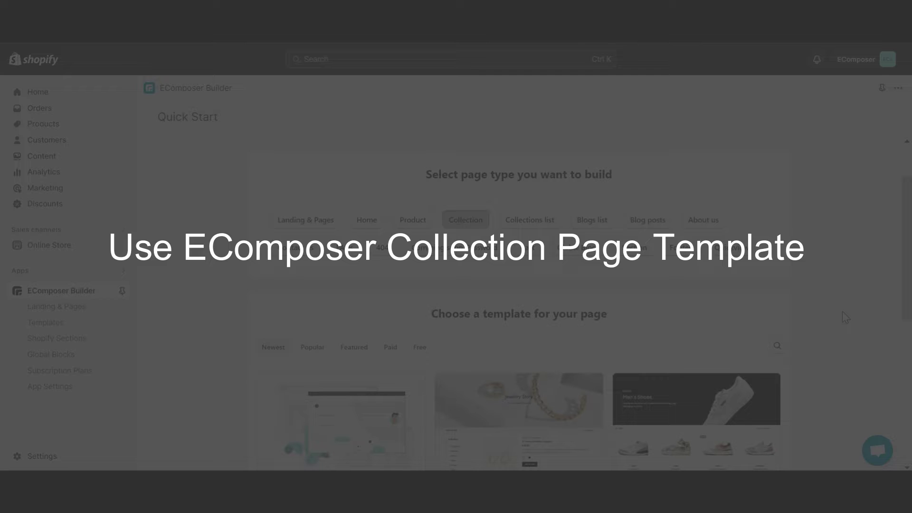
{"action": "scroll", "coordinate": [842, 312], "scroll_direction": "down", "scroll_amount": 5}
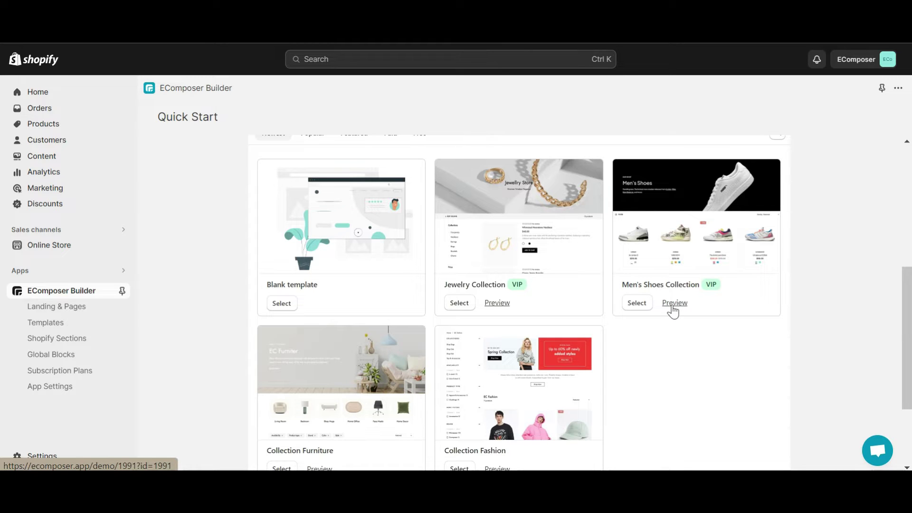
Create 'My collection page' from the Jewelry Collection template and insert it into the editor
{"action": "left_click", "coordinate": [639, 303]}
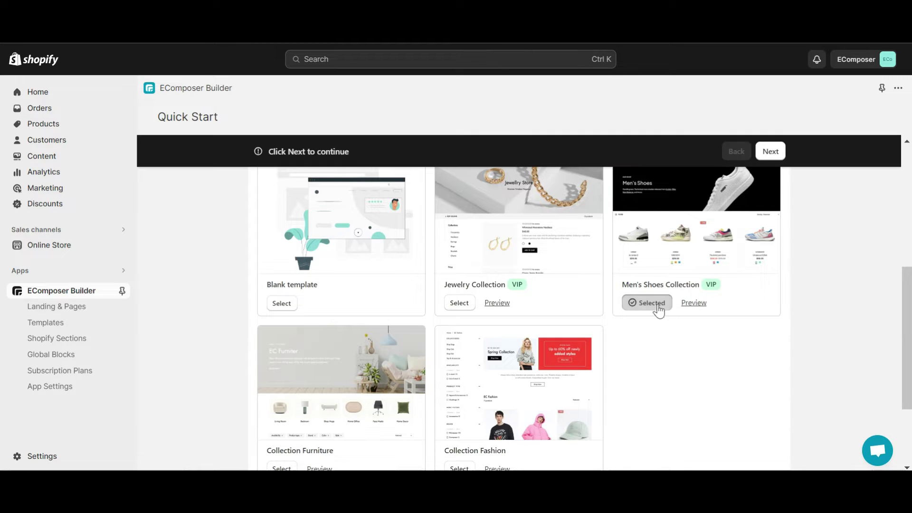
{"action": "left_click", "coordinate": [459, 304]}
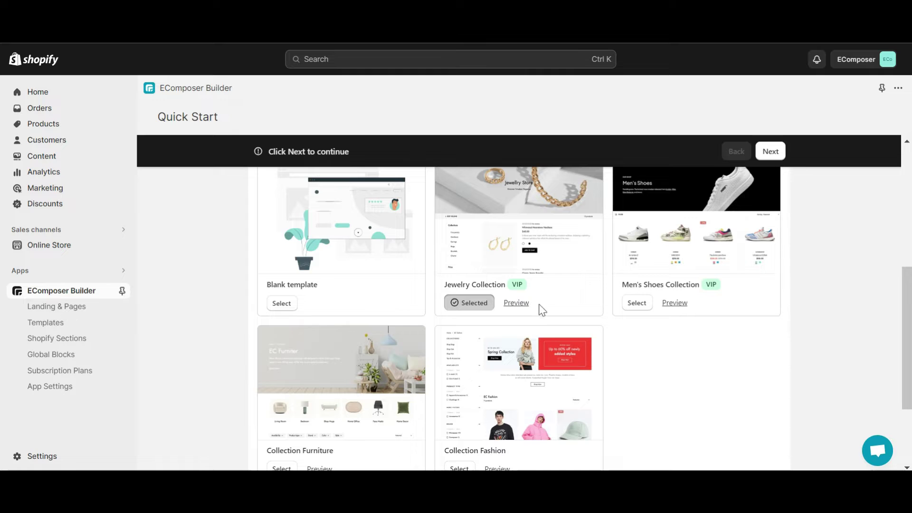
{"action": "left_click", "coordinate": [770, 151]}
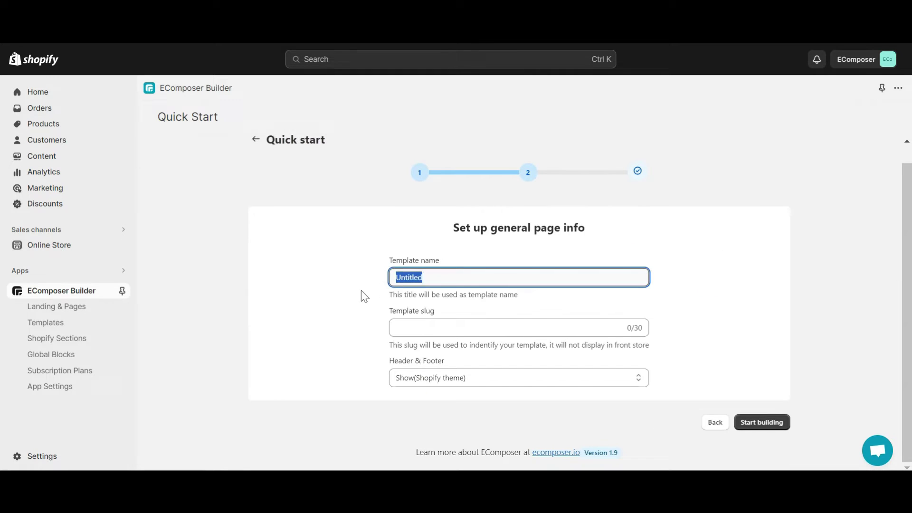
{"action": "type", "text": "My collect"}
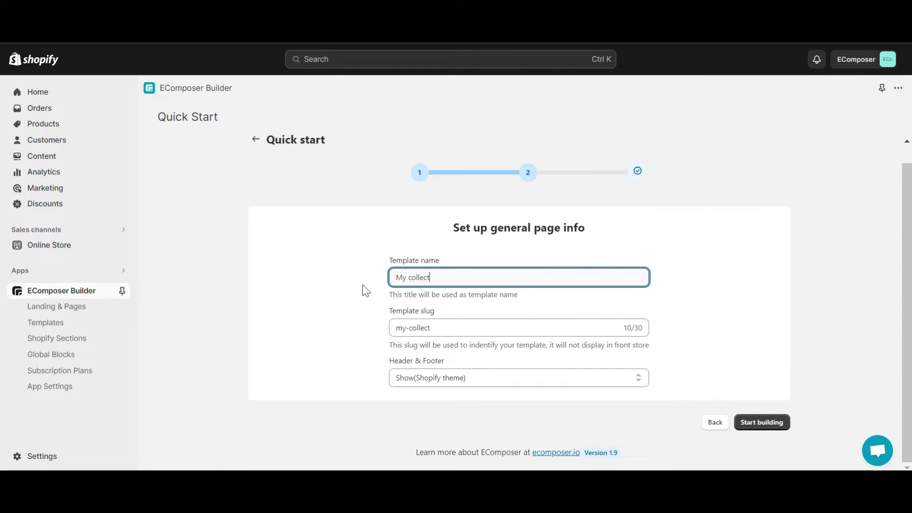
{"action": "type", "text": "ion page"}
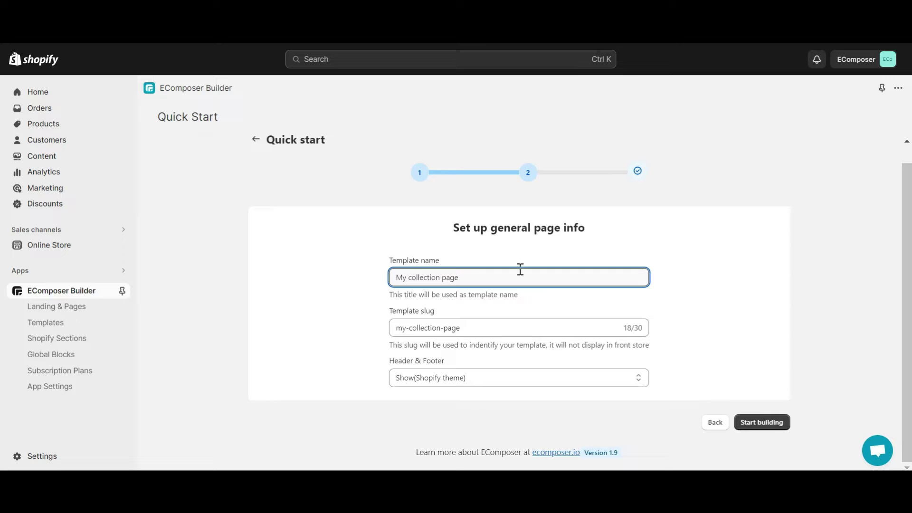
{"action": "left_click", "coordinate": [768, 423]}
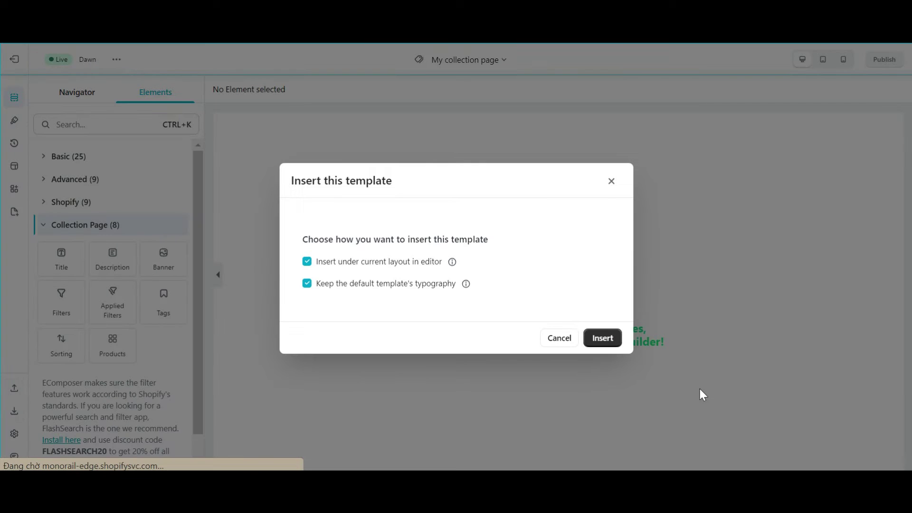
{"action": "left_click", "coordinate": [603, 339]}
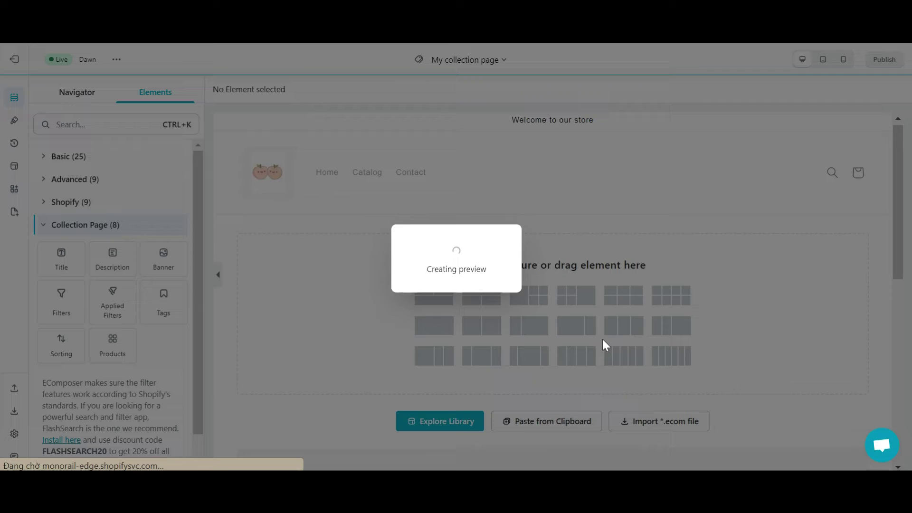
Set the banner section's background image to the clothing-rack photo
{"action": "scroll", "coordinate": [608, 347], "scroll_direction": "down", "scroll_amount": 5}
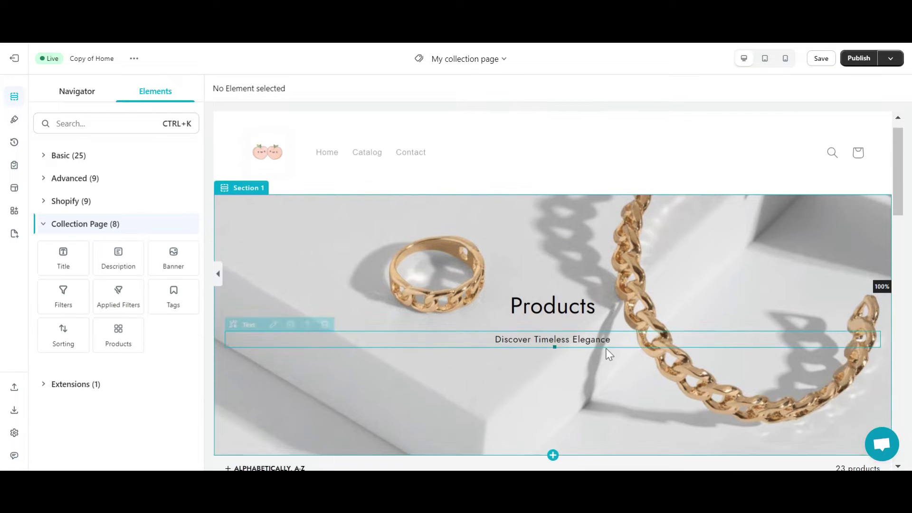
{"action": "scroll", "coordinate": [606, 349], "scroll_direction": "down", "scroll_amount": 8}
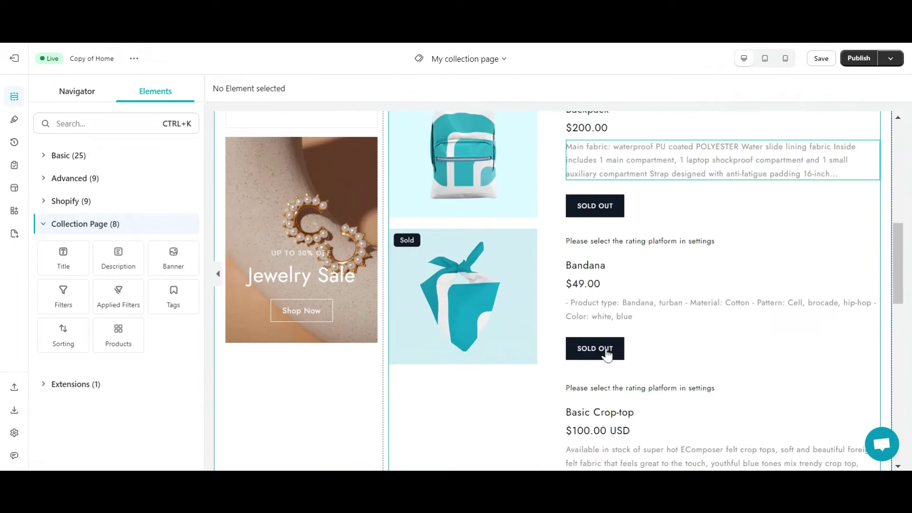
{"action": "scroll", "coordinate": [609, 354], "scroll_direction": "down", "scroll_amount": 10}
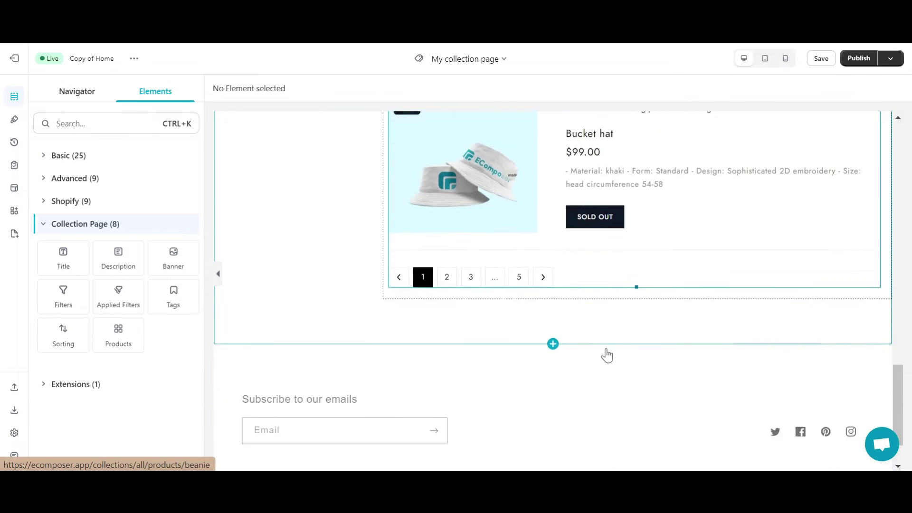
{"action": "scroll", "coordinate": [608, 353], "scroll_direction": "down", "scroll_amount": 2}
{"action": "scroll", "coordinate": [608, 354], "scroll_direction": "up", "scroll_amount": 20}
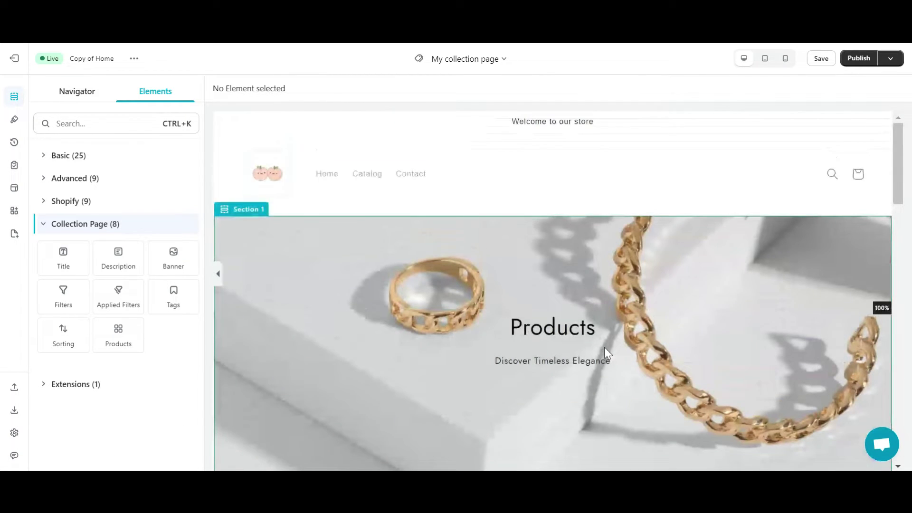
{"action": "scroll", "coordinate": [608, 353], "scroll_direction": "down", "scroll_amount": 2}
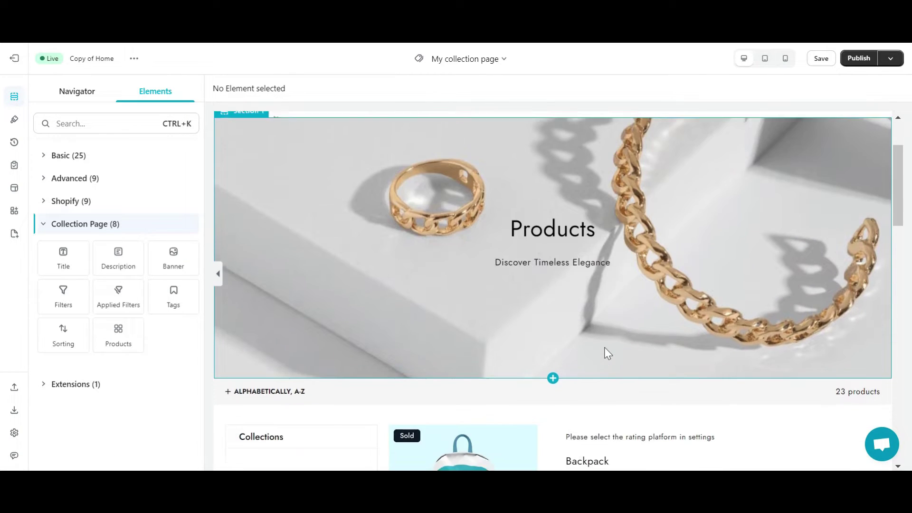
{"action": "scroll", "coordinate": [608, 354], "scroll_direction": "up", "scroll_amount": 1}
{"action": "left_click", "coordinate": [608, 353]}
{"action": "left_click", "coordinate": [101, 124]}
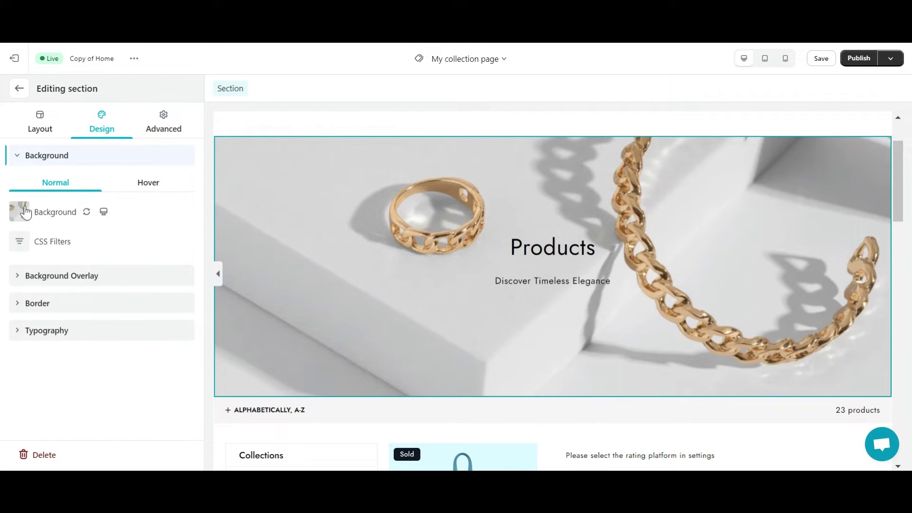
{"action": "left_click", "coordinate": [21, 212]}
{"action": "left_click", "coordinate": [36, 246]}
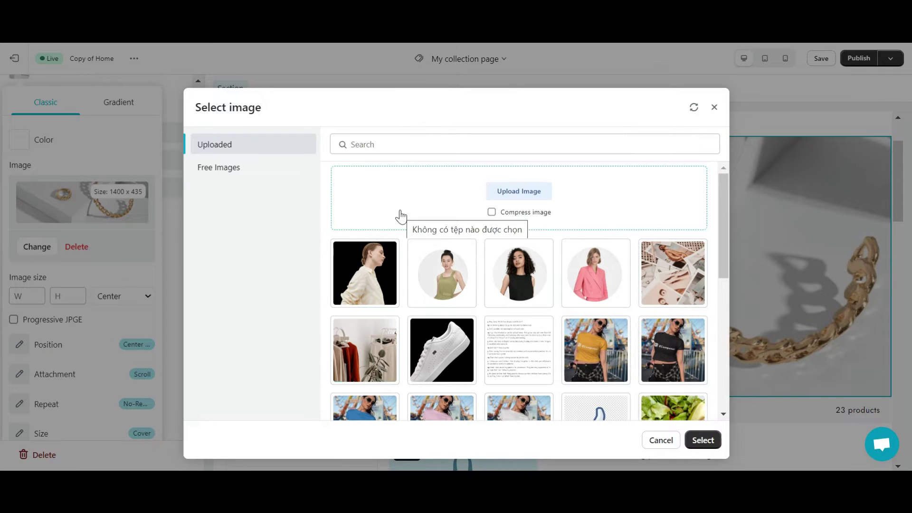
{"action": "left_click", "coordinate": [361, 348]}
{"action": "left_click", "coordinate": [703, 440]}
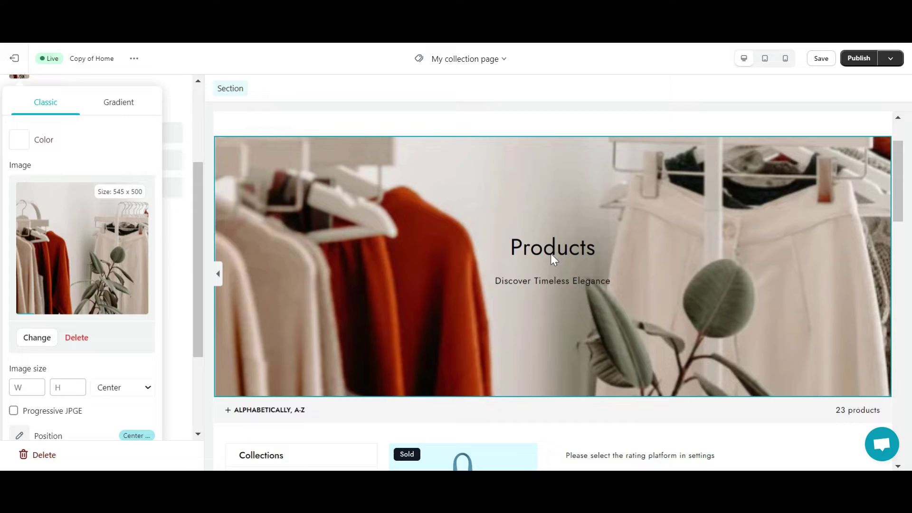
Switch the banner's displayed collection to New Arrival
{"action": "left_click", "coordinate": [423, 255]}
{"action": "left_click", "coordinate": [62, 189]}
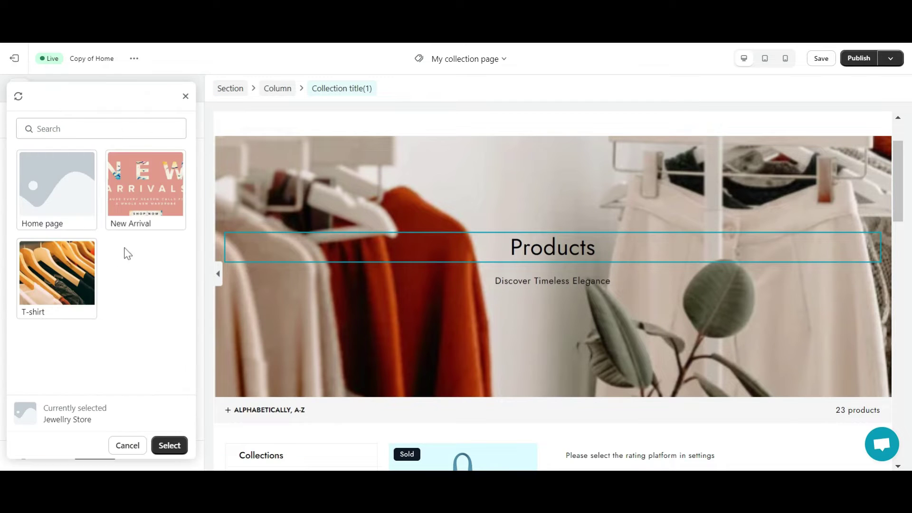
{"action": "left_click", "coordinate": [93, 299]}
{"action": "left_click", "coordinate": [145, 190]}
{"action": "left_click", "coordinate": [170, 445]}
{"action": "left_click", "coordinate": [333, 375]}
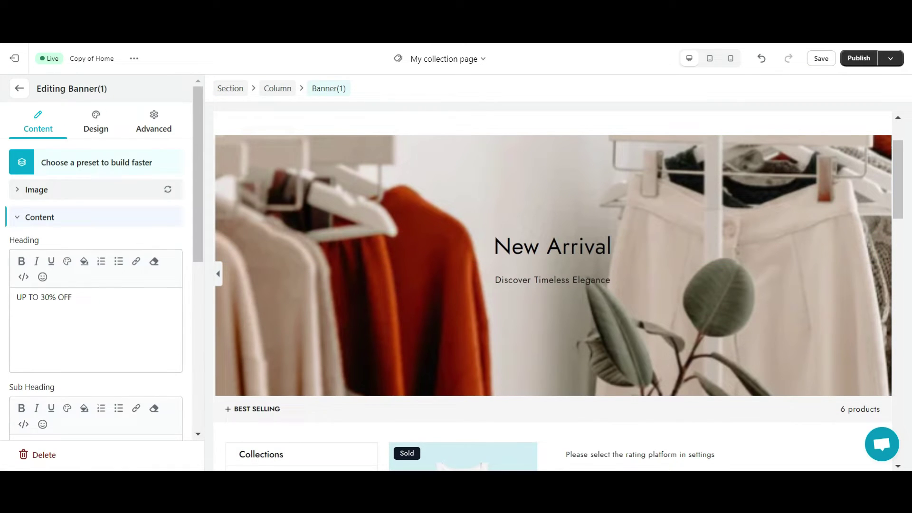
Save and publish the template with 'Apply for all collections (Overwrite theme template)'
{"action": "left_click", "coordinate": [852, 66]}
{"action": "scroll", "coordinate": [635, 287], "scroll_direction": "down", "scroll_amount": 4}
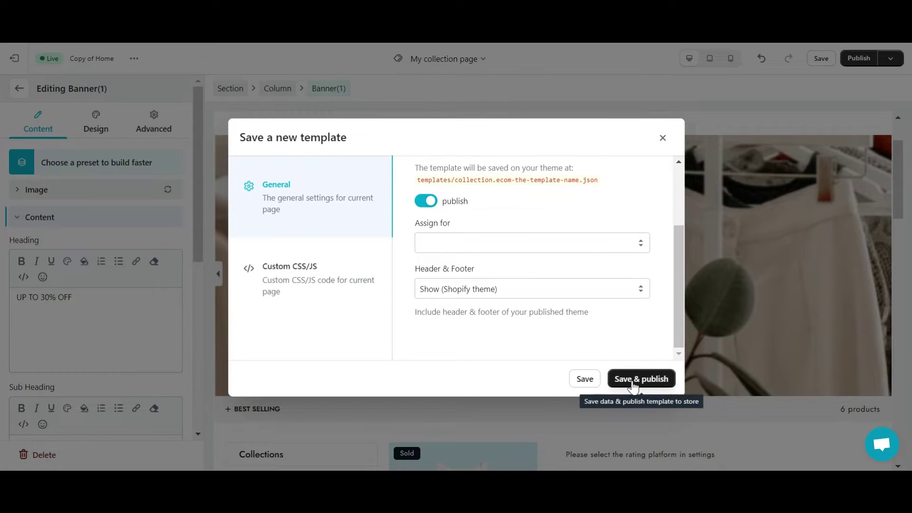
{"action": "scroll", "coordinate": [592, 305], "scroll_direction": "up", "scroll_amount": 4}
{"action": "scroll", "coordinate": [593, 306], "scroll_direction": "down", "scroll_amount": 2}
{"action": "left_click", "coordinate": [536, 244]}
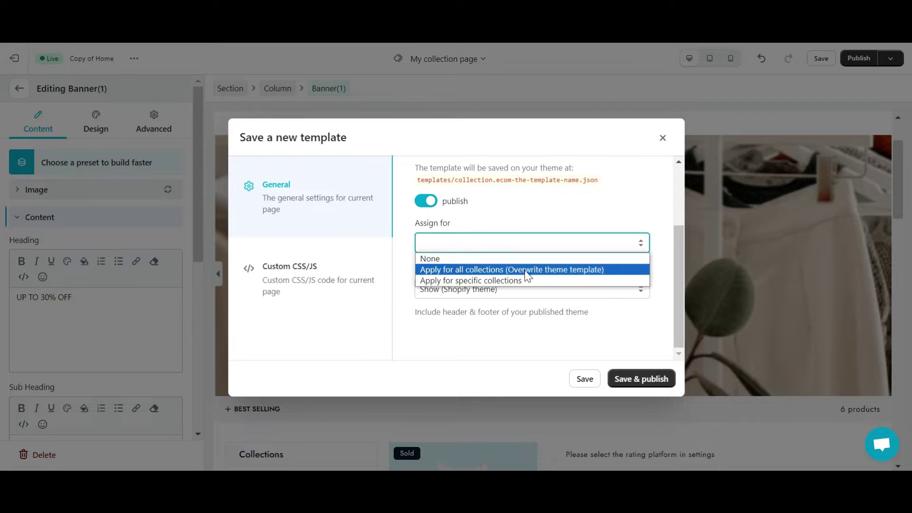
{"action": "left_click", "coordinate": [533, 269]}
{"action": "left_click", "coordinate": [660, 379]}
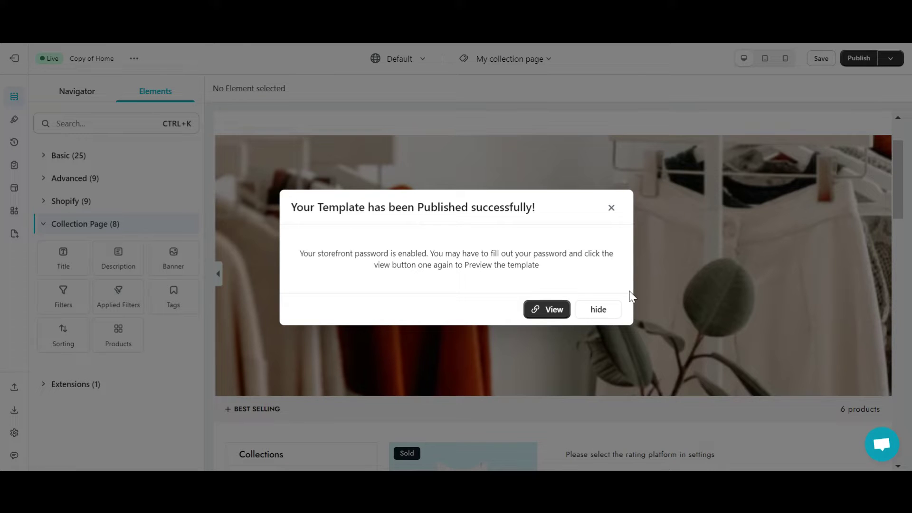
Dismiss the publish success message and start building another page
{"action": "left_click", "coordinate": [600, 313]}
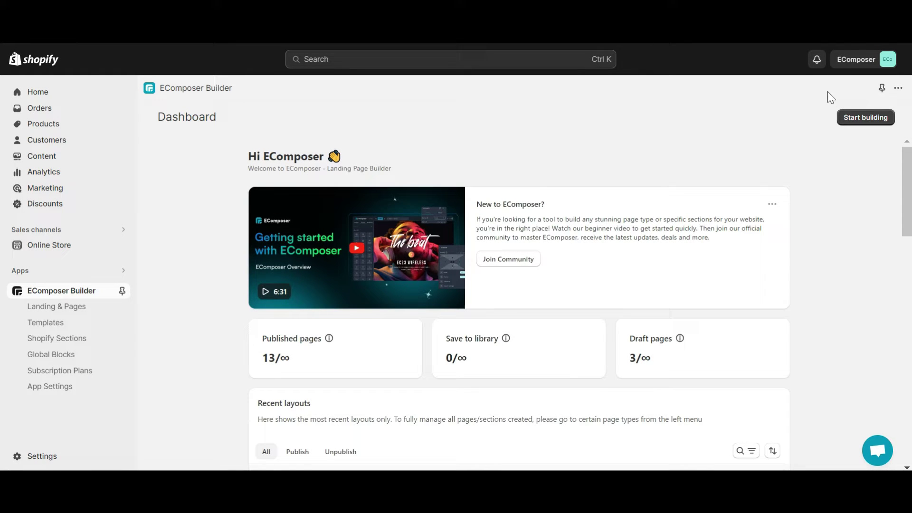
{"action": "left_click", "coordinate": [879, 119]}
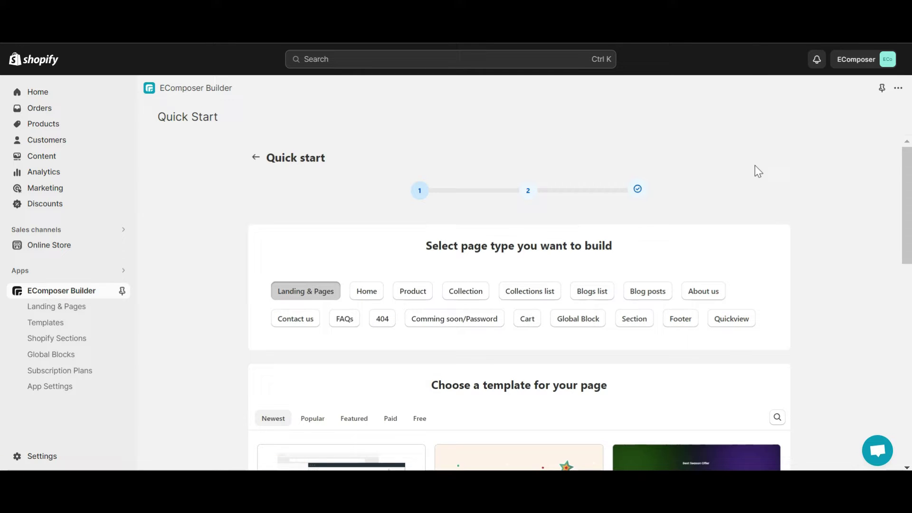
Create a blank Collection template named 'My collection' and open it in the editor
{"action": "left_click", "coordinate": [475, 295]}
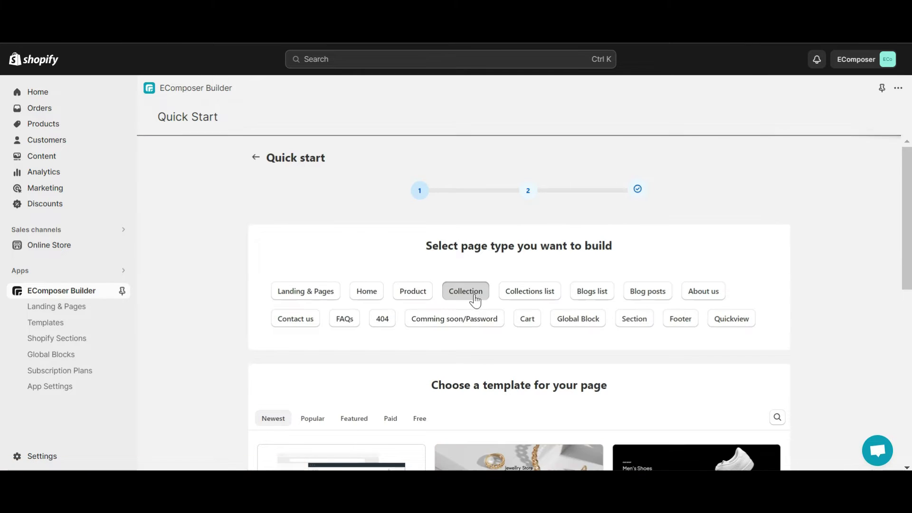
{"action": "left_click", "coordinate": [282, 335]}
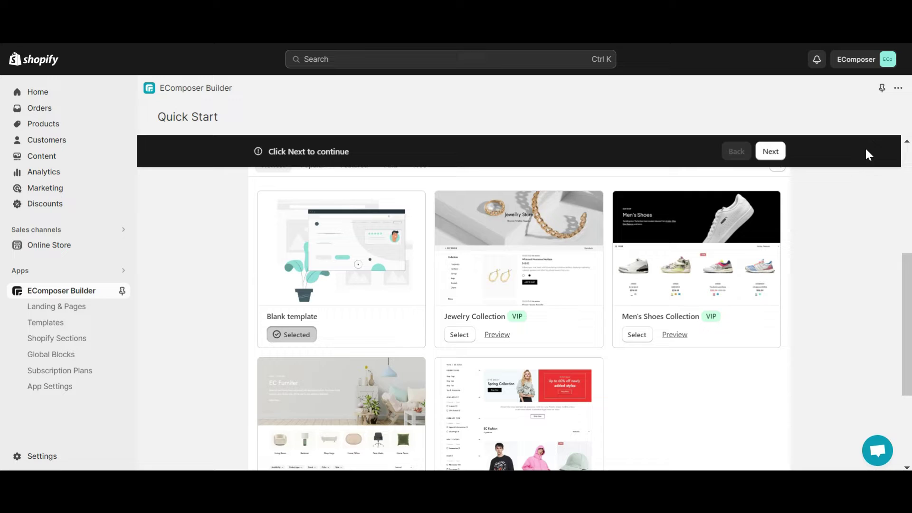
{"action": "left_click", "coordinate": [773, 151]}
{"action": "left_click_drag", "start_coordinate": [480, 277], "coordinate": [373, 269]}
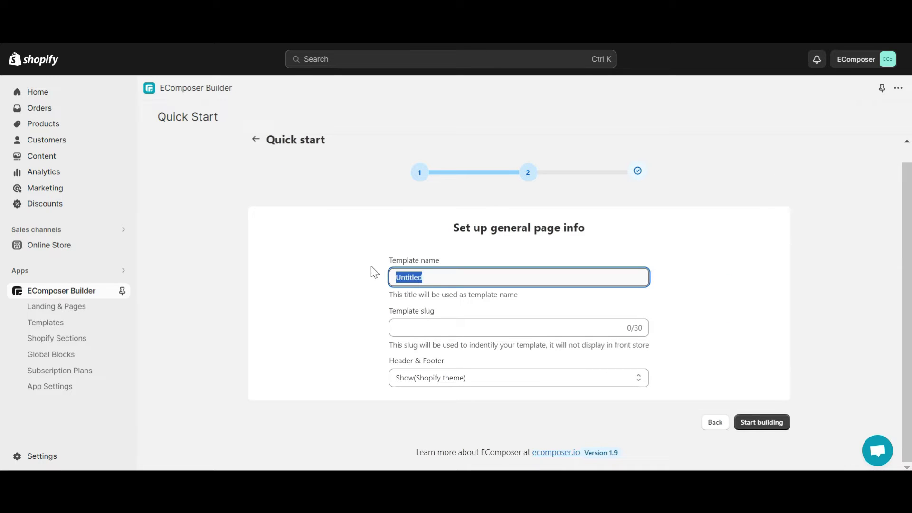
{"action": "type", "text": "My collection"}
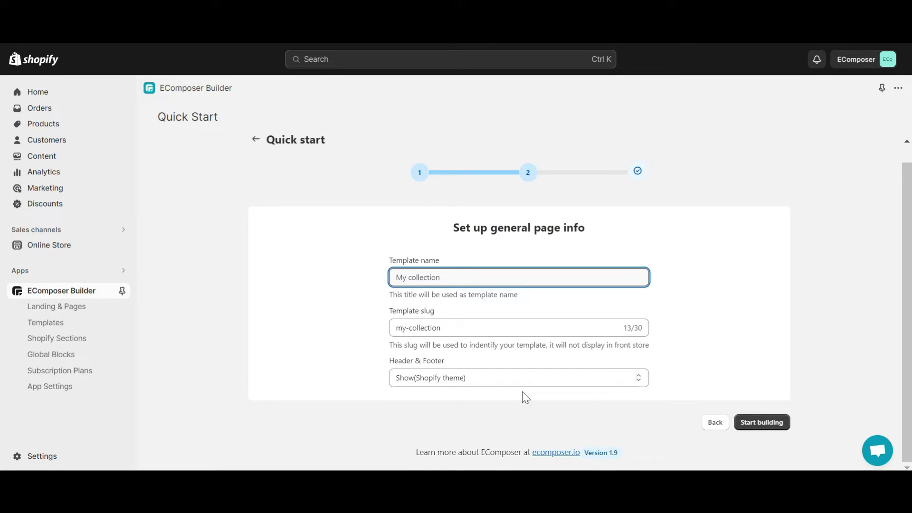
{"action": "scroll", "coordinate": [523, 392], "scroll_direction": "up", "scroll_amount": 1}
{"action": "left_click", "coordinate": [774, 447]}
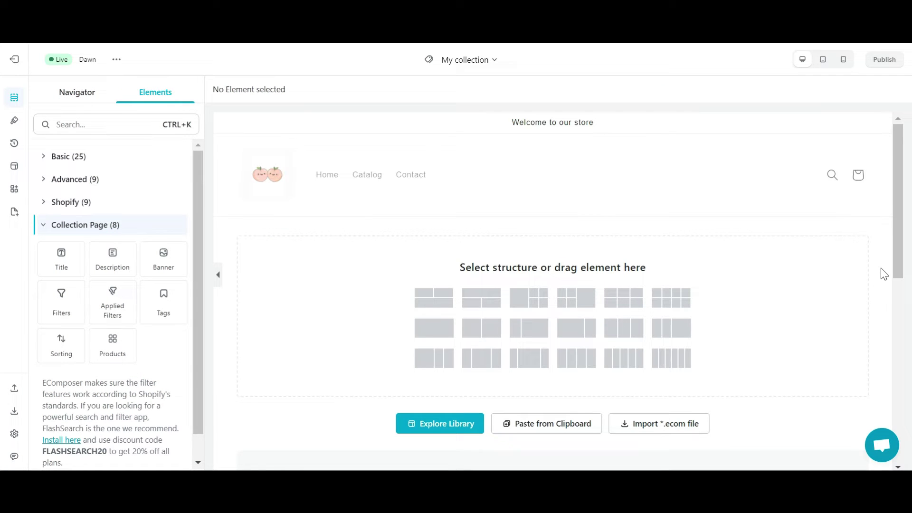
Give the two-column section a classic white background colour, #ffffffff
{"action": "left_click", "coordinate": [92, 232]}
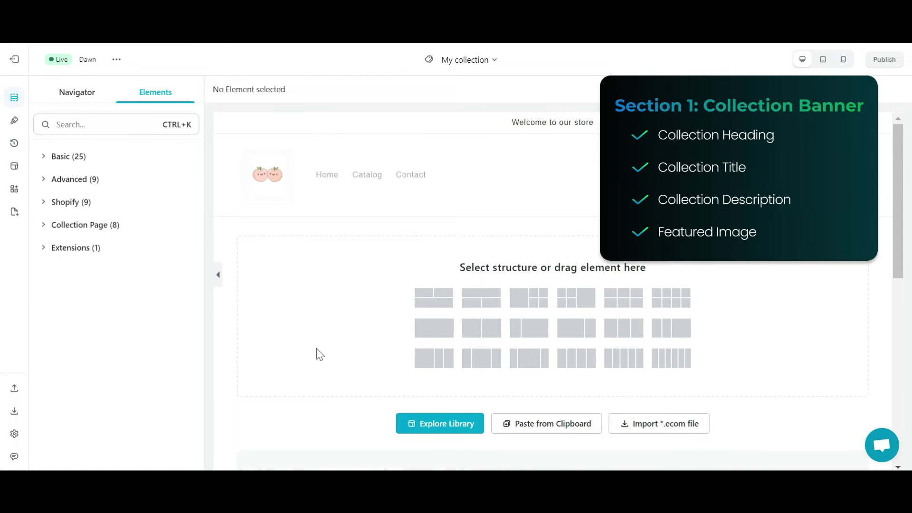
{"action": "scroll", "coordinate": [316, 348], "scroll_direction": "down", "scroll_amount": 1}
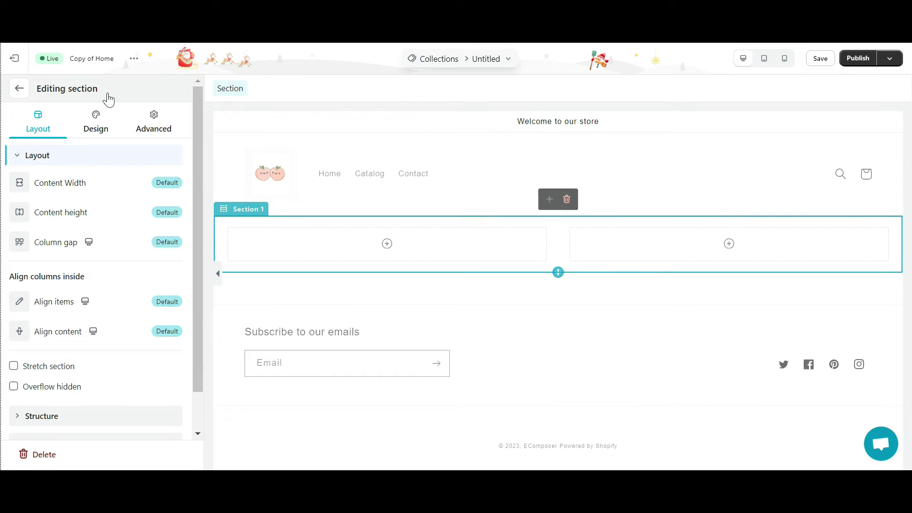
{"action": "left_click", "coordinate": [99, 122]}
{"action": "left_click", "coordinate": [20, 213]}
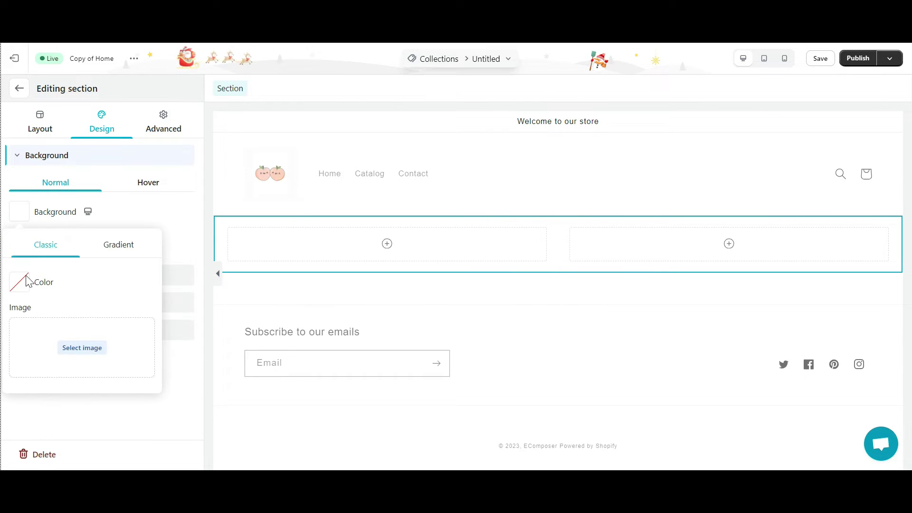
{"action": "left_click", "coordinate": [20, 281]}
{"action": "left_click", "coordinate": [82, 421]}
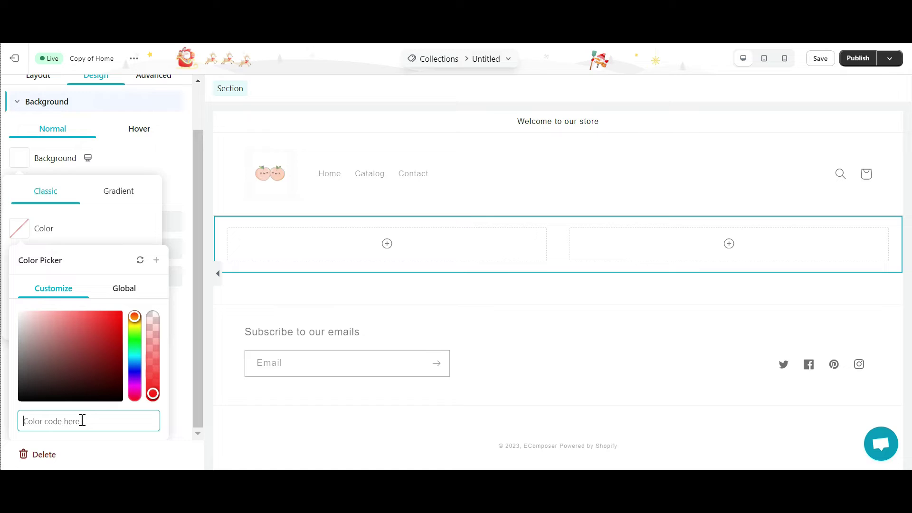
{"action": "type", "text": "#ffffffff"}
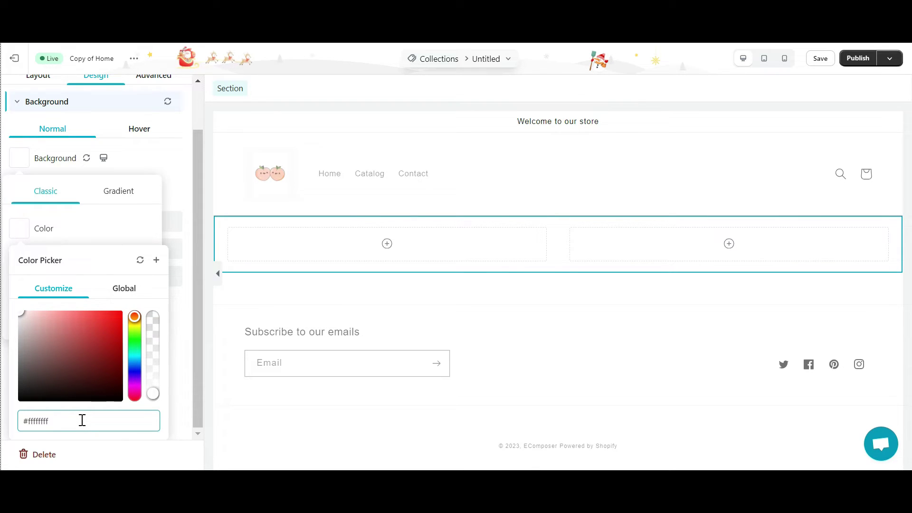
{"action": "left_click", "coordinate": [174, 179]}
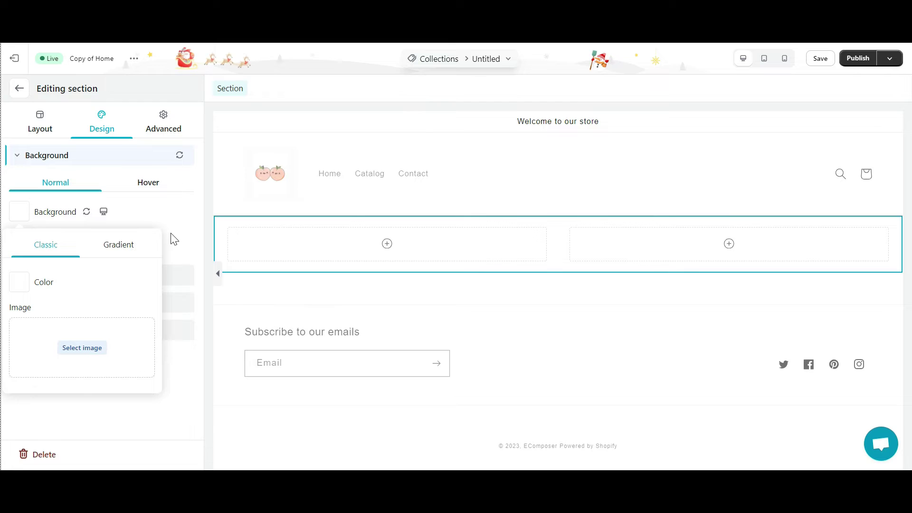
Drag a Heading element into the section's left column
{"action": "left_click", "coordinate": [177, 237]}
{"action": "left_click", "coordinate": [20, 89]}
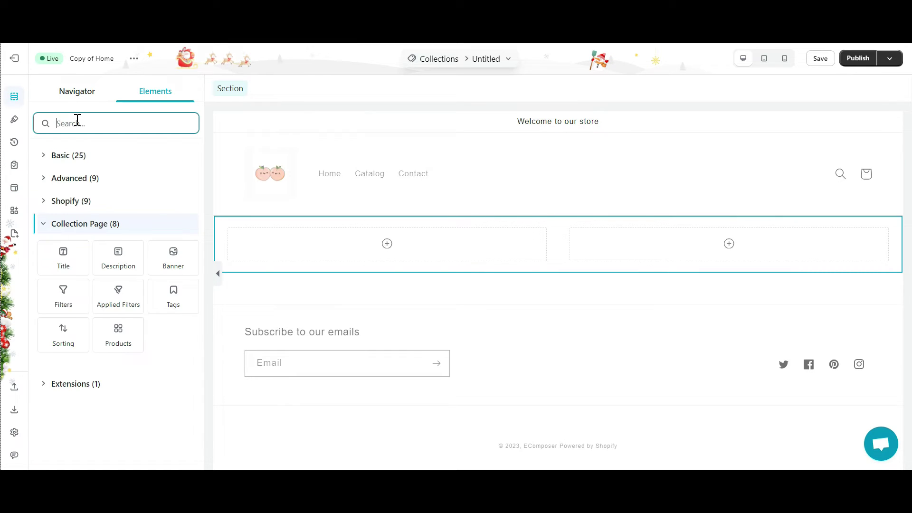
{"action": "type", "text": "Heading"}
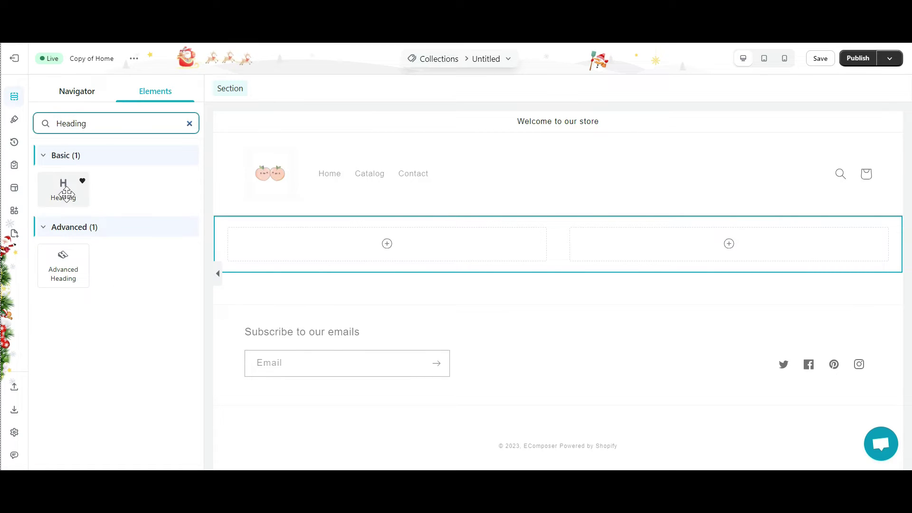
{"action": "left_click_drag", "start_coordinate": [80, 181], "coordinate": [287, 245]}
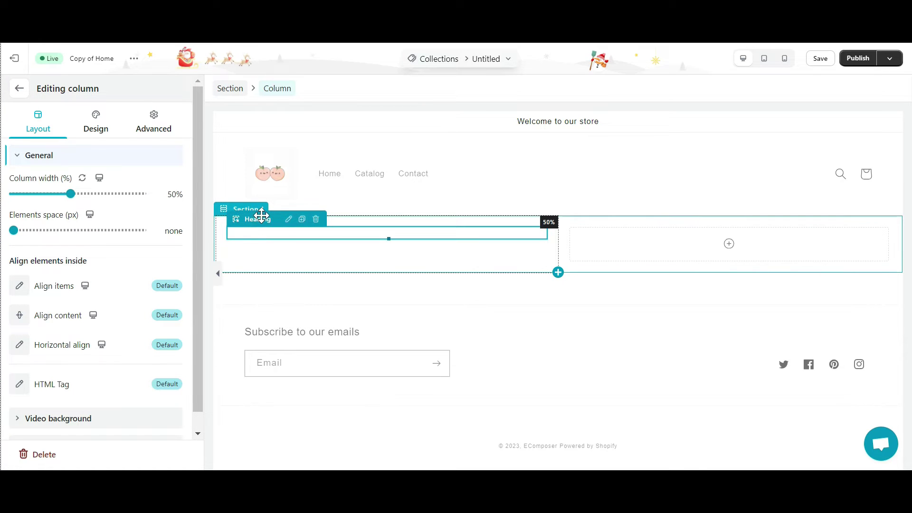
Set the OUR SHOP heading's text colour to near-black #030202
{"action": "left_click", "coordinate": [262, 216]}
{"action": "left_click", "coordinate": [96, 124]}
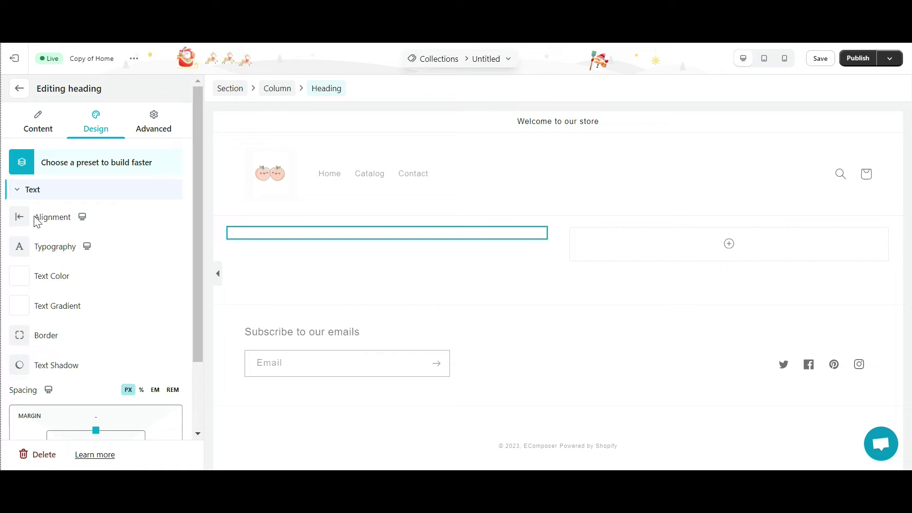
{"action": "left_click", "coordinate": [19, 246]}
{"action": "left_click", "coordinate": [19, 246]}
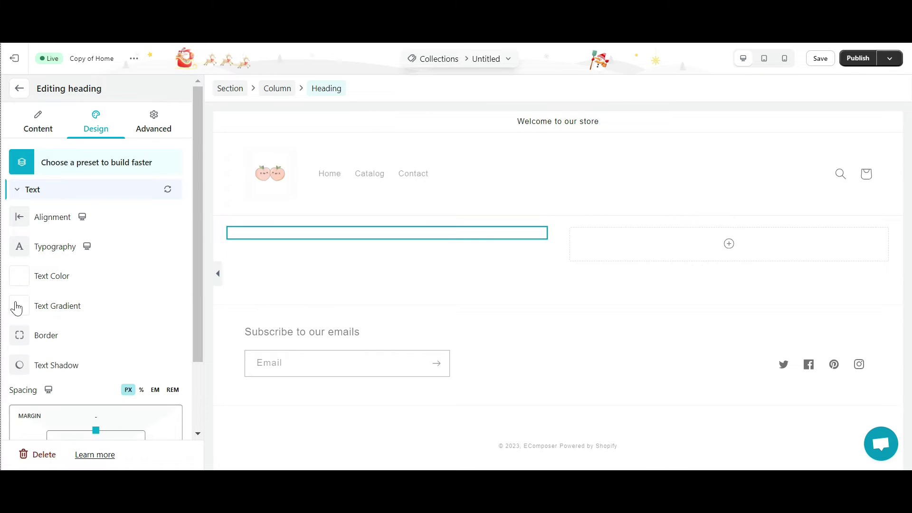
{"action": "left_click", "coordinate": [19, 276]}
{"action": "left_click_drag", "start_coordinate": [43, 340], "coordinate": [21, 359]}
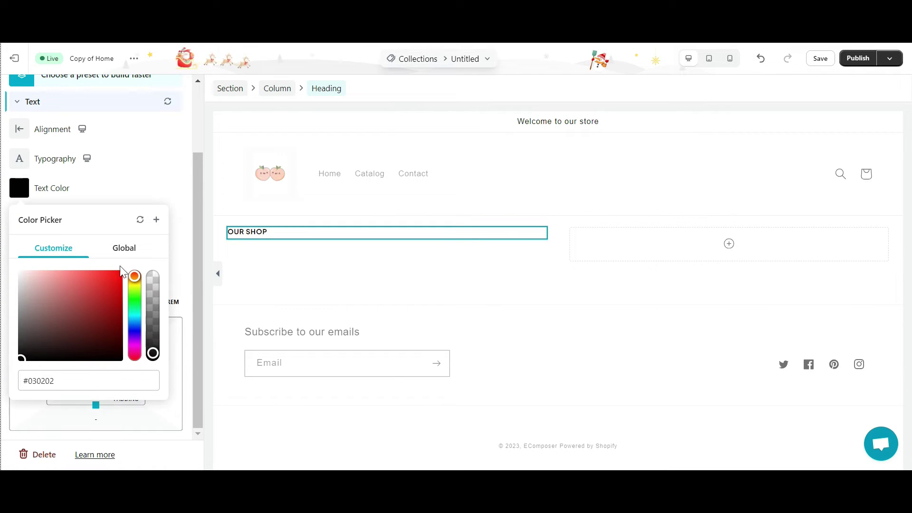
{"action": "left_click", "coordinate": [80, 380]}
{"action": "key", "text": "ctrl+a"}
{"action": "left_click", "coordinate": [358, 300]}
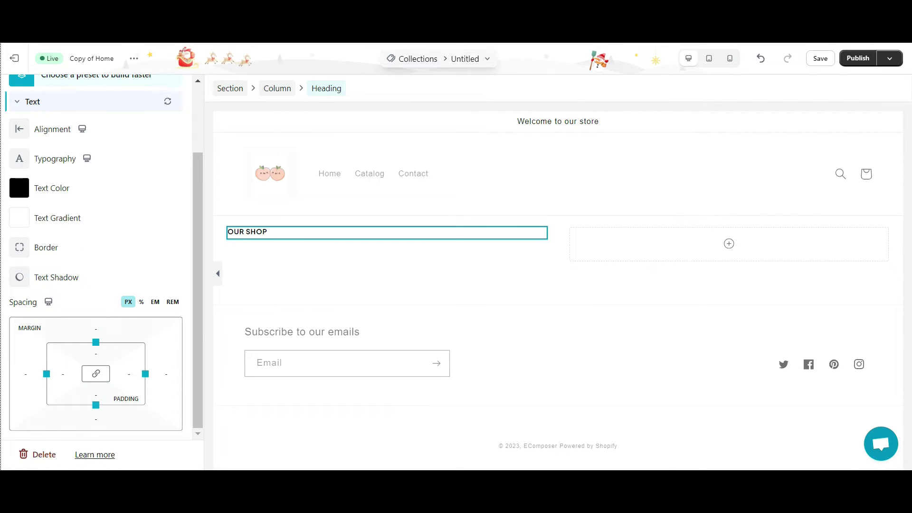
{"action": "scroll", "coordinate": [72, 131], "scroll_direction": "up", "scroll_amount": 2}
Clear the element search and add a Collection Title under OUR SHOP showing New Arrivals
{"action": "left_click", "coordinate": [19, 88]}
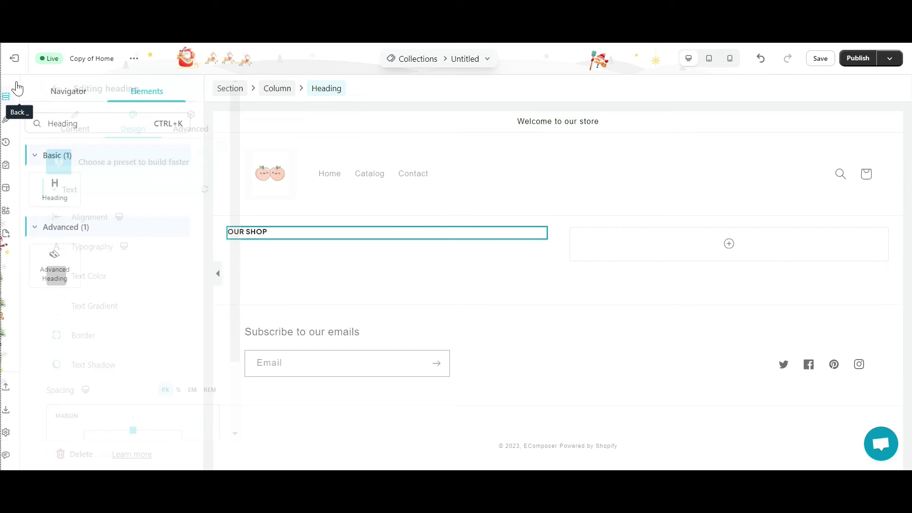
{"action": "left_click", "coordinate": [153, 119]}
{"action": "double_click", "coordinate": [153, 119]}
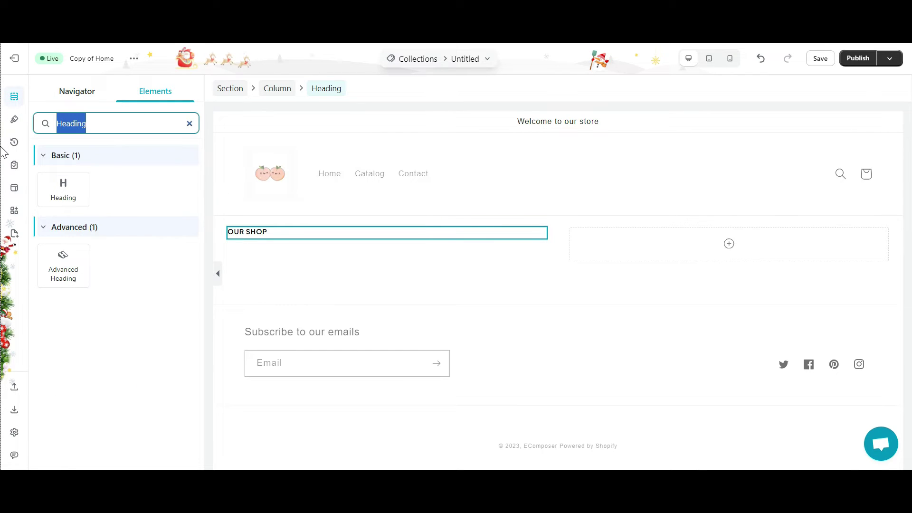
{"action": "key", "text": "BackSpace"}
{"action": "left_click_drag", "start_coordinate": [63, 270], "coordinate": [301, 247]}
{"action": "left_click", "coordinate": [277, 243]}
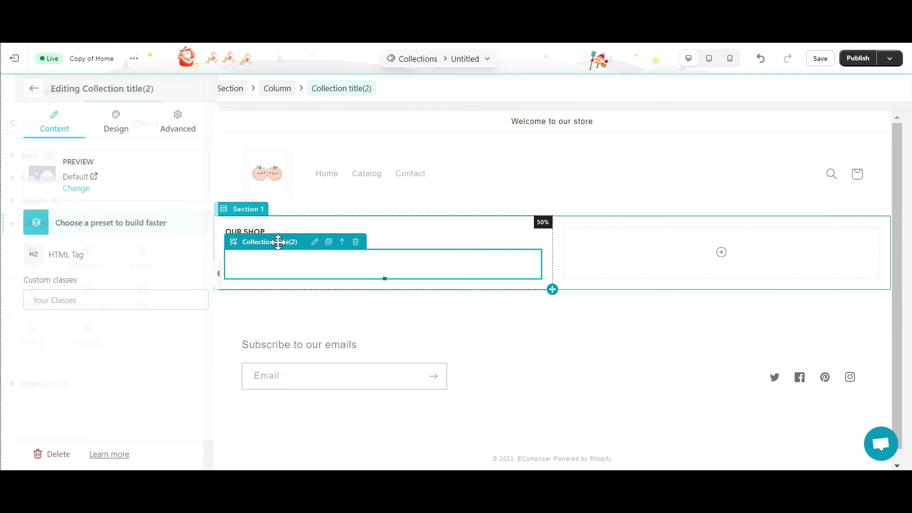
{"action": "left_click", "coordinate": [62, 188]}
{"action": "left_click", "coordinate": [136, 194]}
{"action": "left_click", "coordinate": [175, 449]}
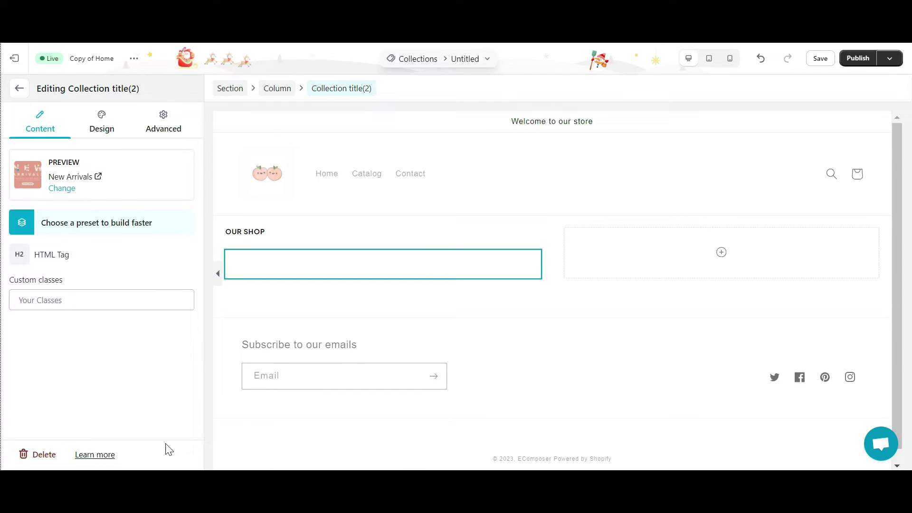
Make the New Arrivals title text near black
{"action": "left_click", "coordinate": [107, 126]}
{"action": "left_click", "coordinate": [21, 315]}
{"action": "scroll", "coordinate": [80, 348], "scroll_direction": "down", "scroll_amount": 2}
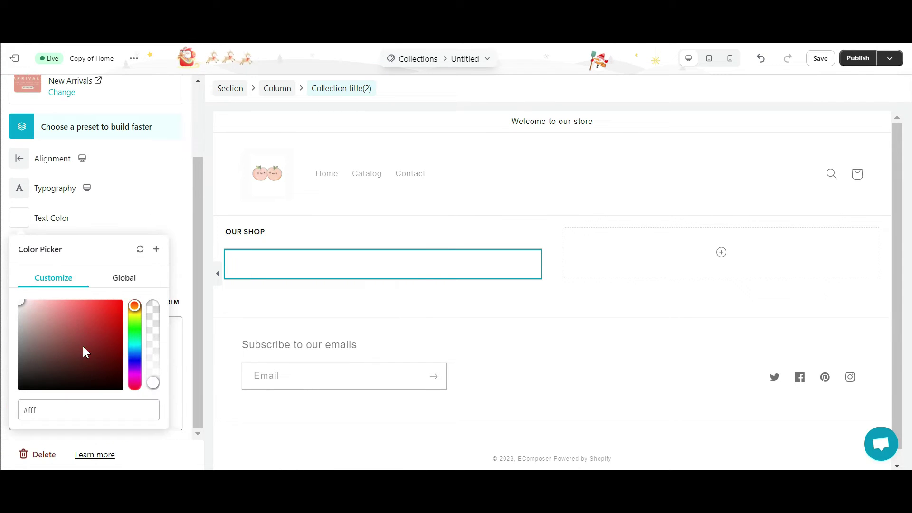
{"action": "left_click_drag", "start_coordinate": [53, 348], "coordinate": [23, 389]}
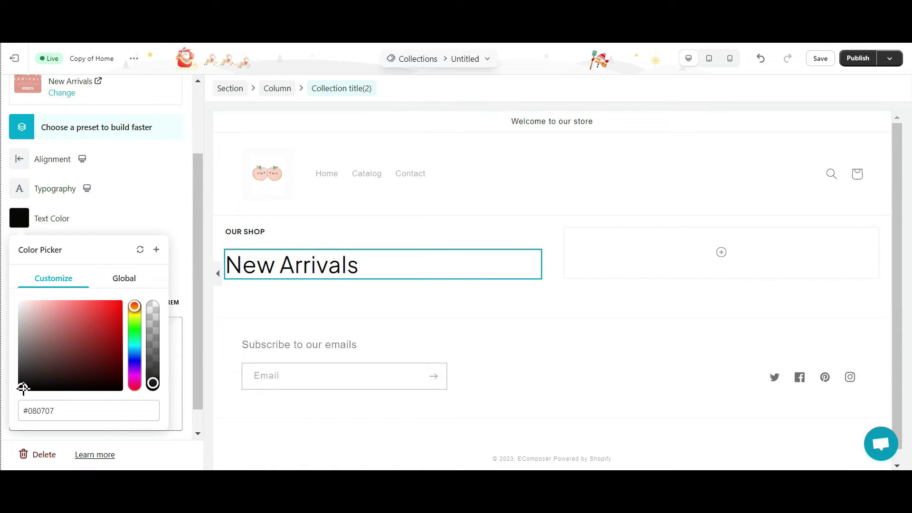
{"action": "left_click", "coordinate": [310, 299]}
{"action": "left_click", "coordinate": [309, 304]}
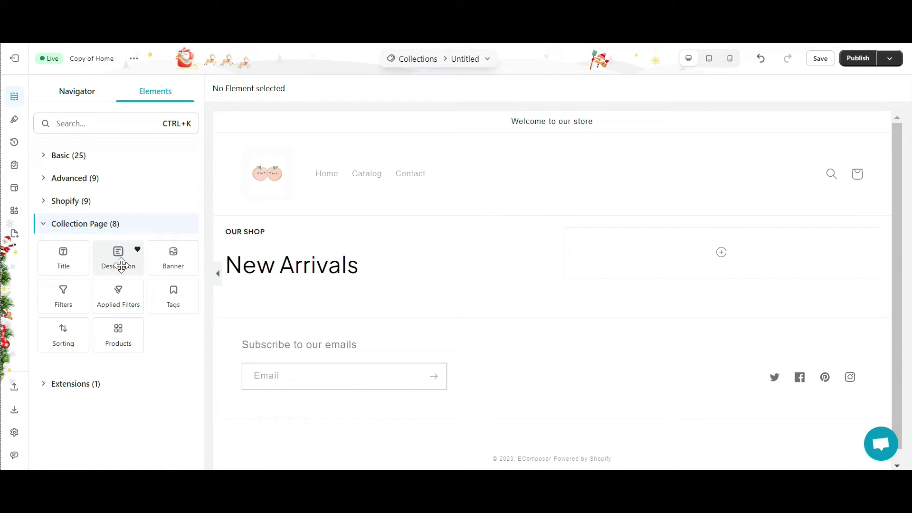
Add a Collection Description below the New Arrivals title
{"action": "left_click_drag", "start_coordinate": [120, 261], "coordinate": [289, 277]}
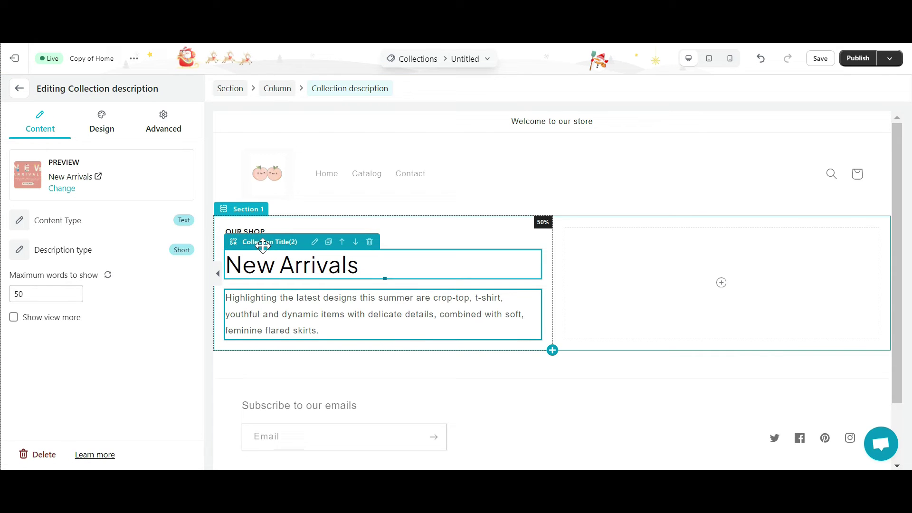
{"action": "left_click", "coordinate": [18, 91]}
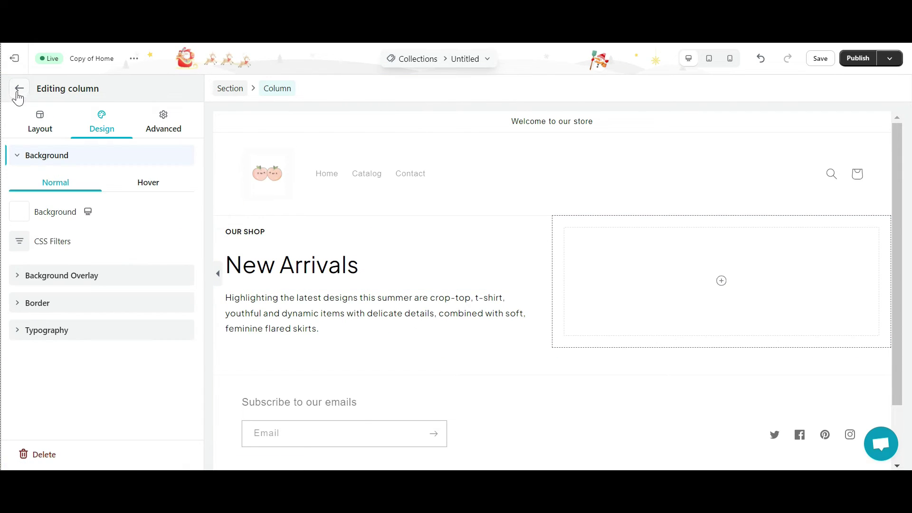
{"action": "left_click", "coordinate": [16, 94]}
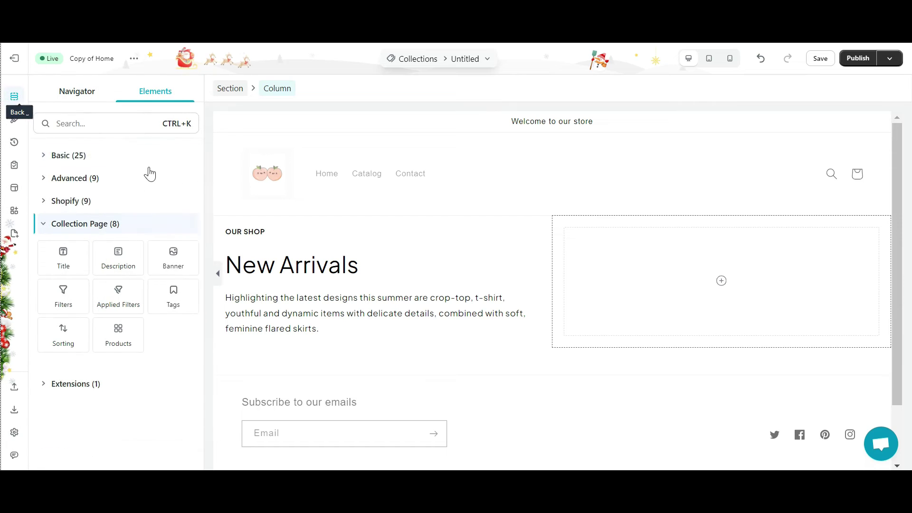
Place an Image element in the right column and upload the model T-shirt photo into it
{"action": "left_click", "coordinate": [87, 157]}
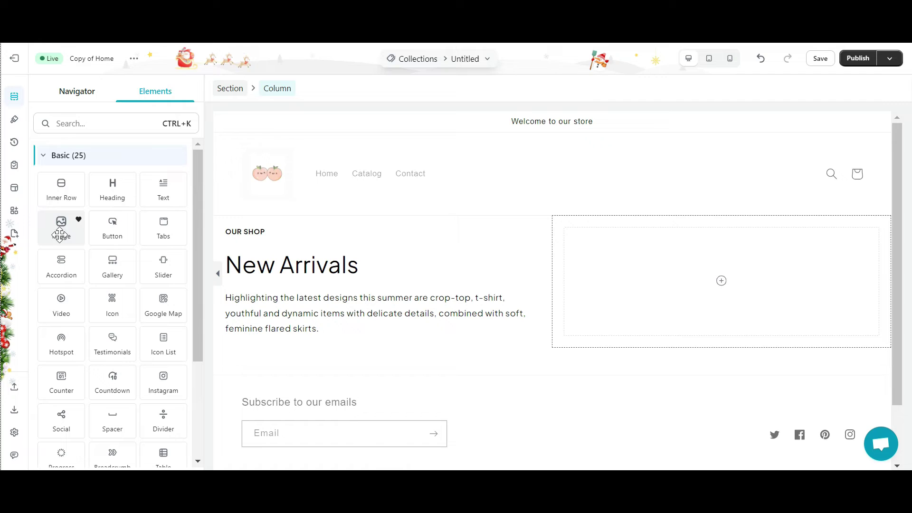
{"action": "left_click_drag", "start_coordinate": [61, 232], "coordinate": [667, 286]}
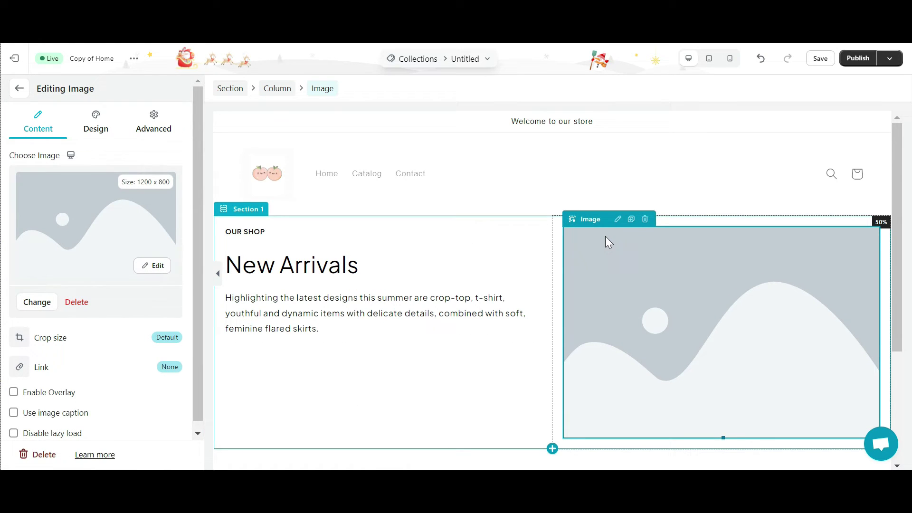
{"action": "left_click", "coordinate": [30, 301]}
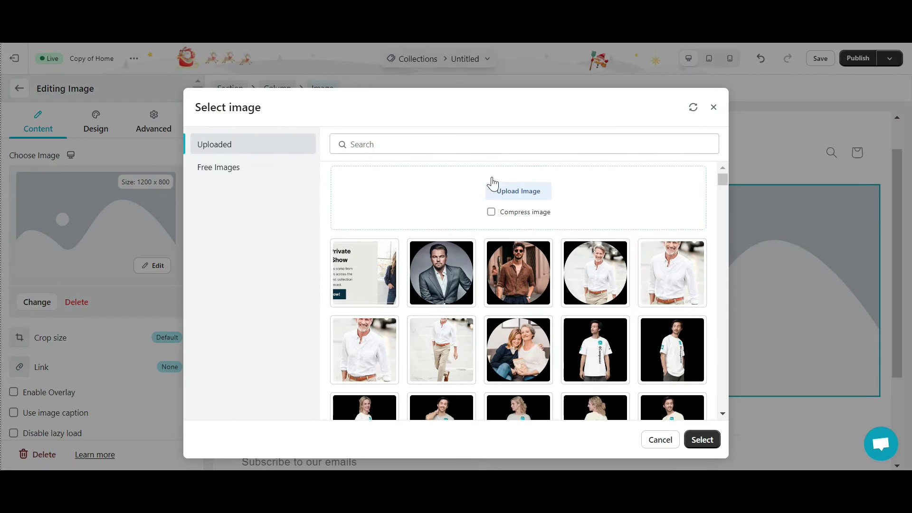
{"action": "left_click", "coordinate": [496, 196]}
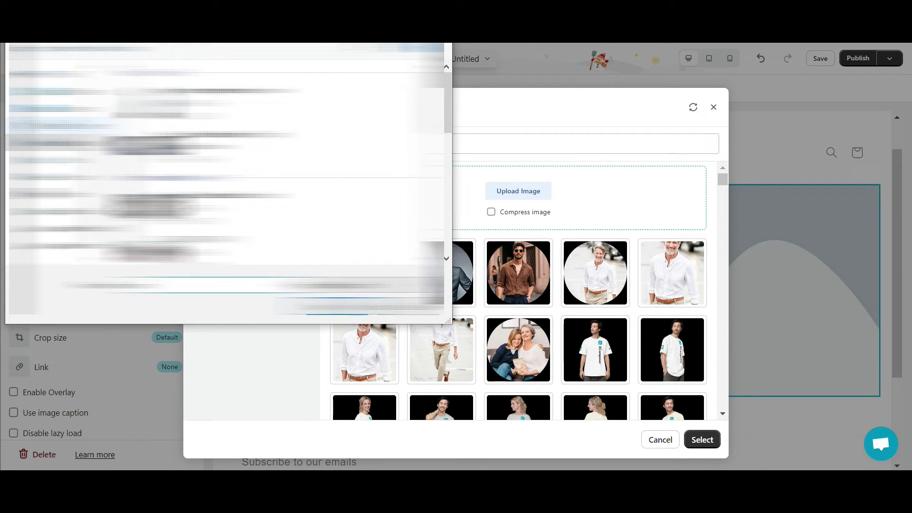
{"action": "left_click", "coordinate": [329, 310]}
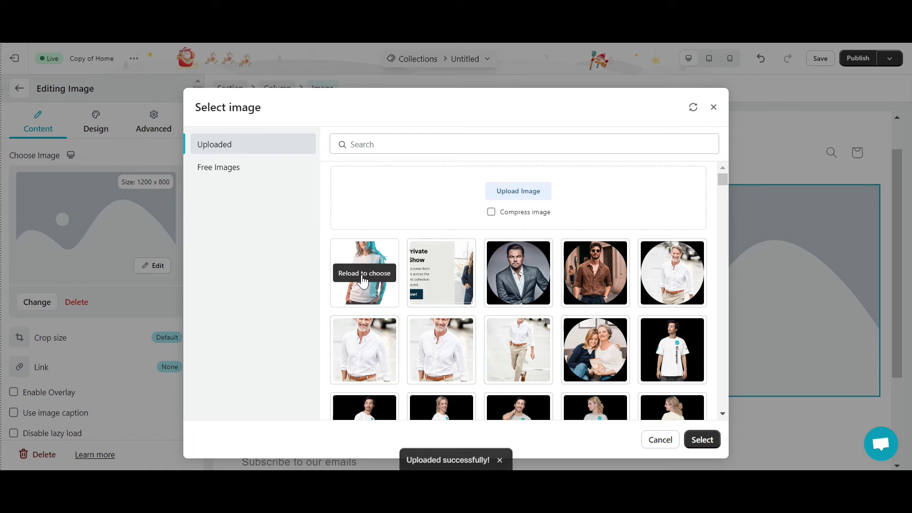
{"action": "left_click", "coordinate": [363, 280]}
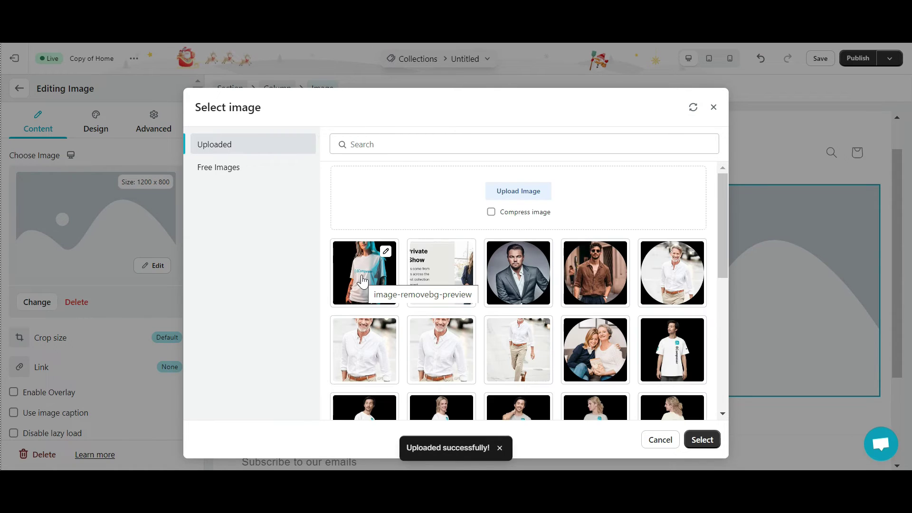
{"action": "left_click", "coordinate": [352, 281]}
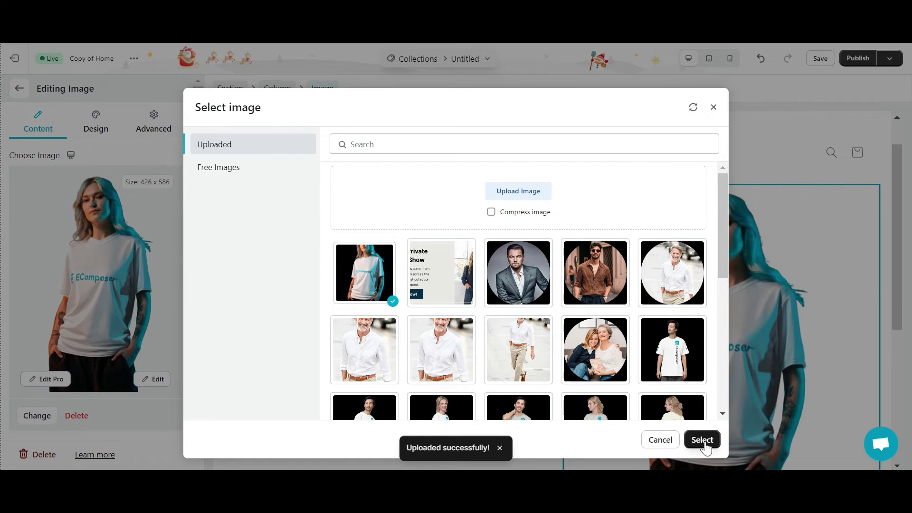
{"action": "left_click", "coordinate": [703, 440]}
Crop the bottom off the photo in Edit Pro and save it
{"action": "scroll", "coordinate": [705, 448], "scroll_direction": "down", "scroll_amount": 2}
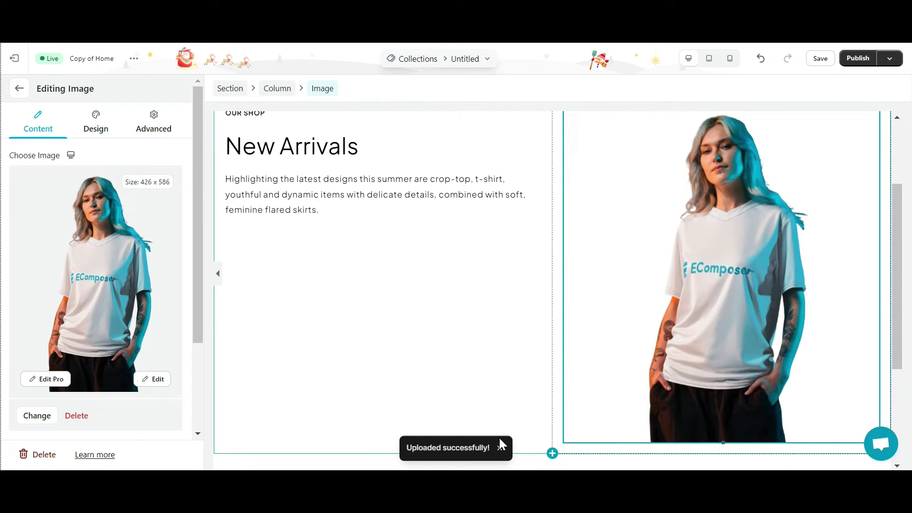
{"action": "left_click", "coordinate": [44, 379]}
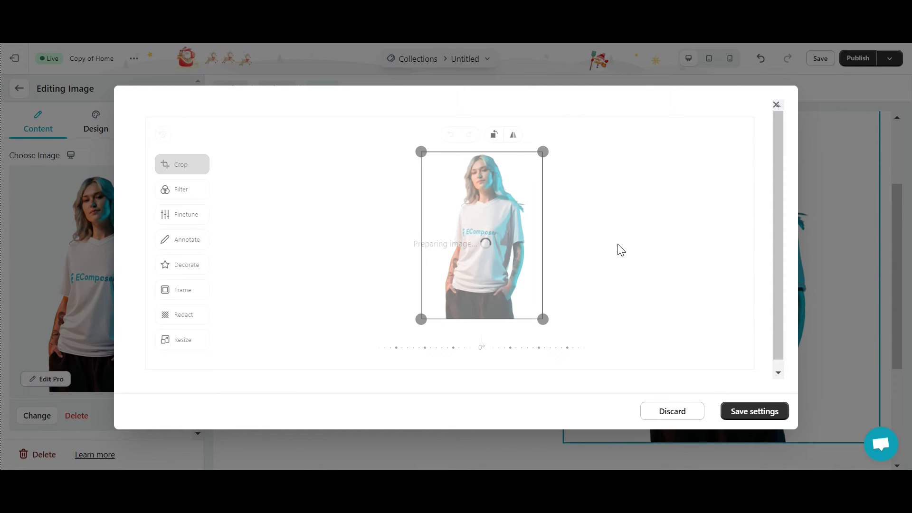
{"action": "left_click_drag", "start_coordinate": [460, 323], "coordinate": [461, 287]}
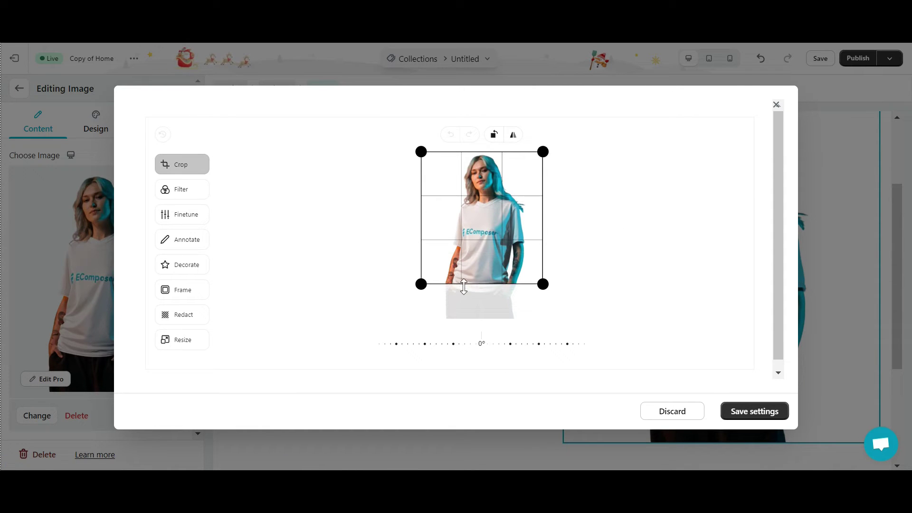
{"action": "left_click", "coordinate": [743, 414]}
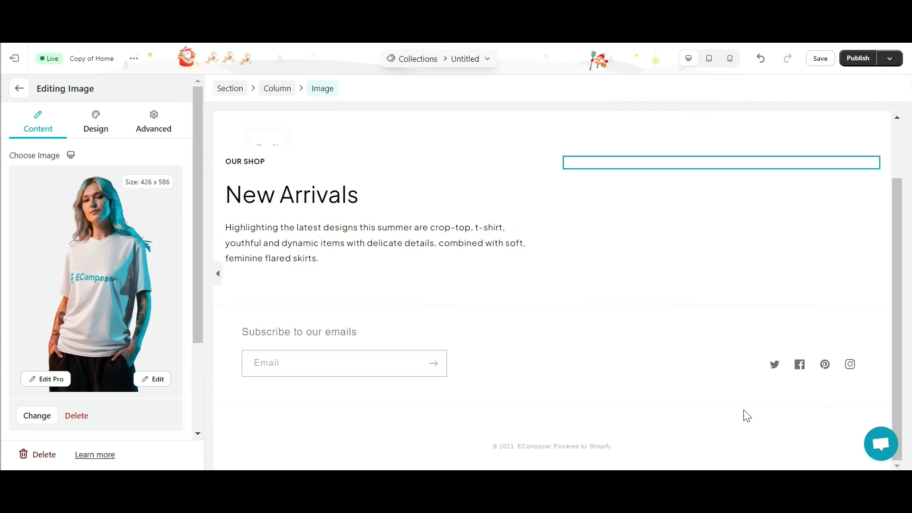
Widen the text column beside the photo to 58%
{"action": "scroll", "coordinate": [361, 240], "scroll_direction": "up", "scroll_amount": 2}
{"action": "left_click", "coordinate": [241, 157]}
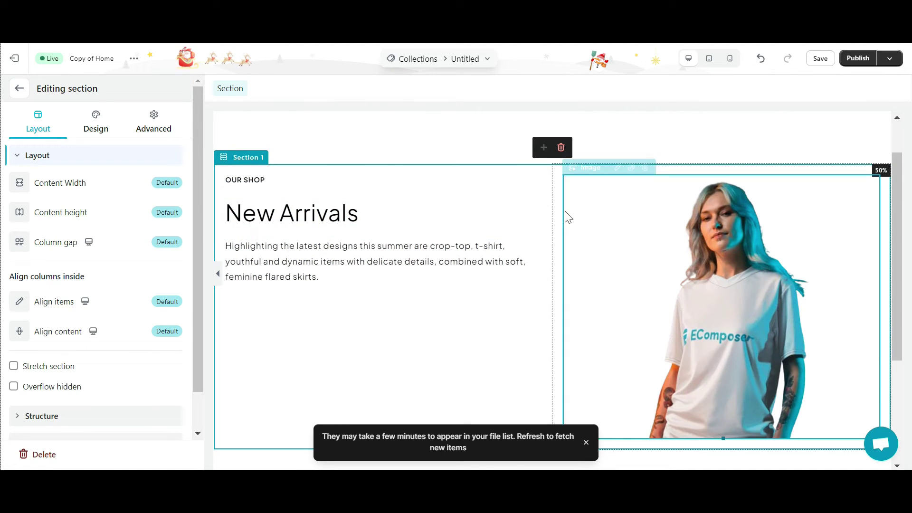
{"action": "left_click_drag", "start_coordinate": [552, 213], "coordinate": [608, 207]}
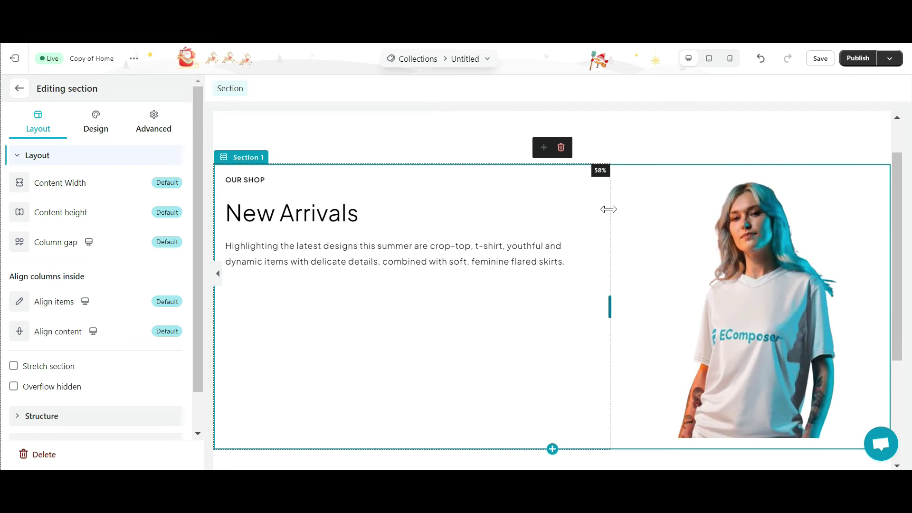
Give the OUR SHOP heading a 150 px top margin
{"action": "left_click", "coordinate": [238, 177]}
{"action": "left_click", "coordinate": [109, 126]}
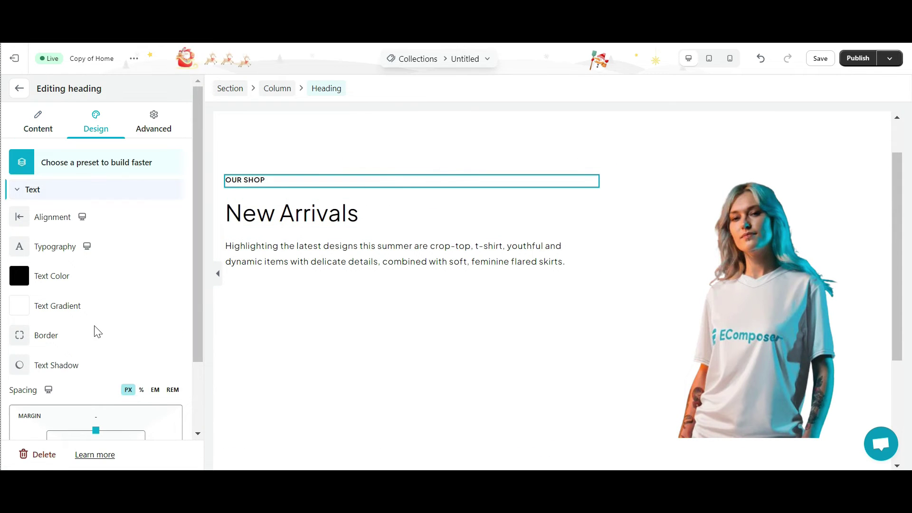
{"action": "scroll", "coordinate": [94, 342], "scroll_direction": "down", "scroll_amount": 2}
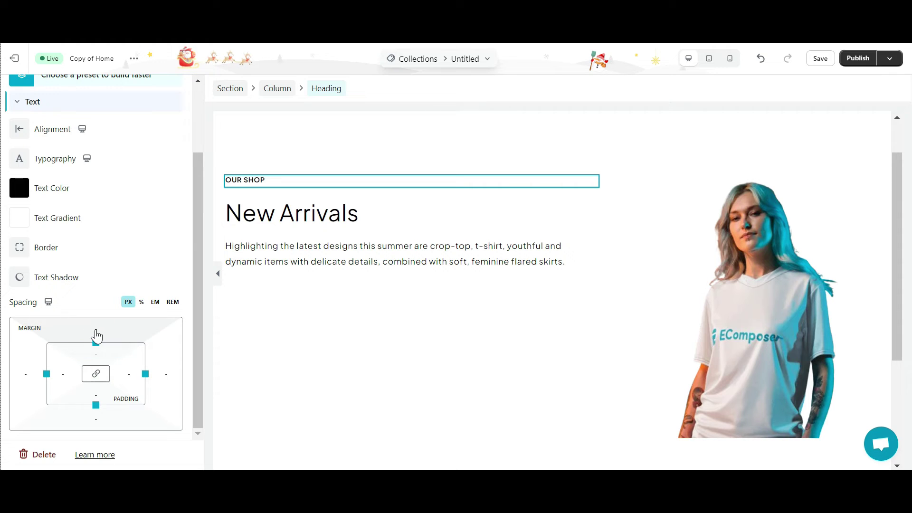
{"action": "left_click", "coordinate": [96, 338]}
{"action": "type", "text": "100"}
{"action": "key", "text": "Return"}
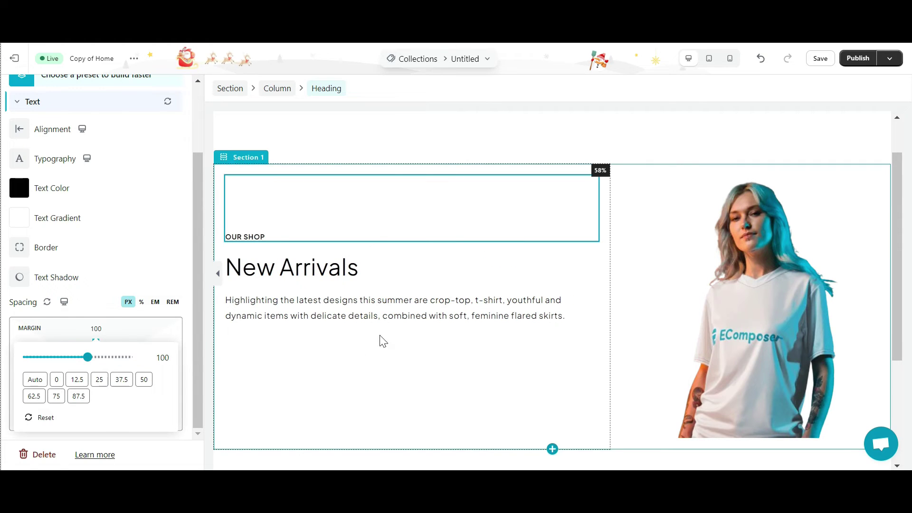
{"action": "left_click_drag", "start_coordinate": [97, 342], "coordinate": [103, 335]}
{"action": "left_click", "coordinate": [103, 328]}
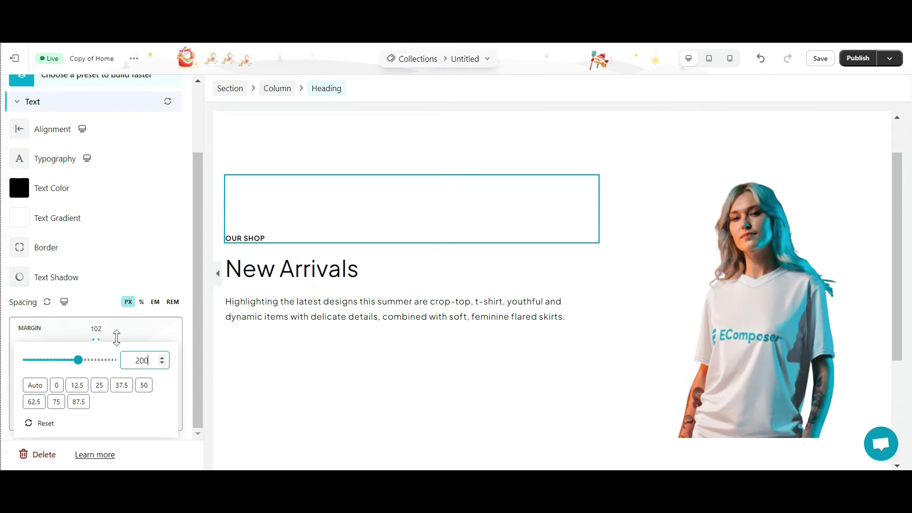
{"action": "type", "text": "200"}
{"action": "key", "text": "Return"}
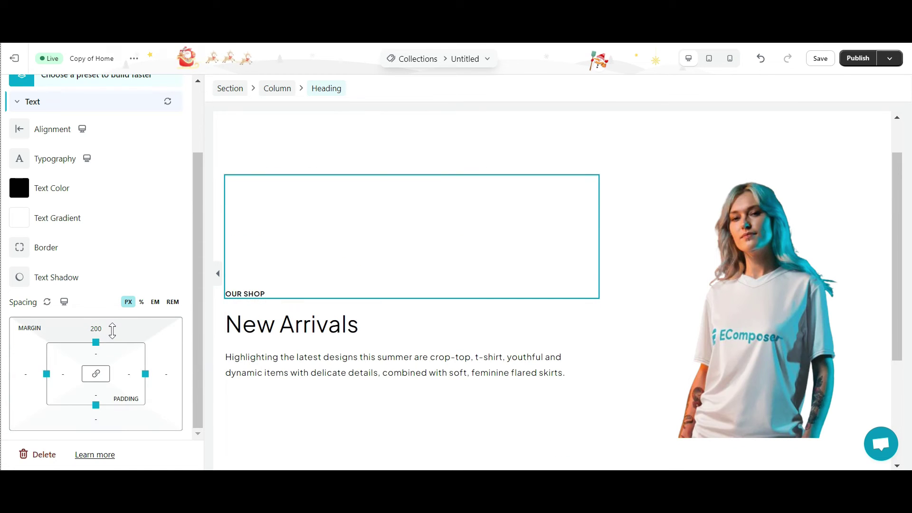
{"action": "left_click", "coordinate": [96, 329]}
{"action": "type", "text": "150"}
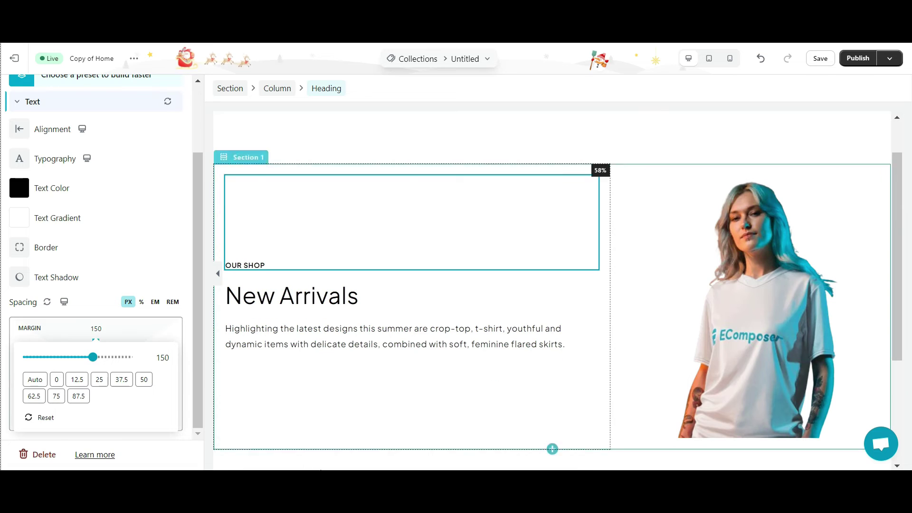
{"action": "key", "text": "Return"}
{"action": "left_click", "coordinate": [536, 144]}
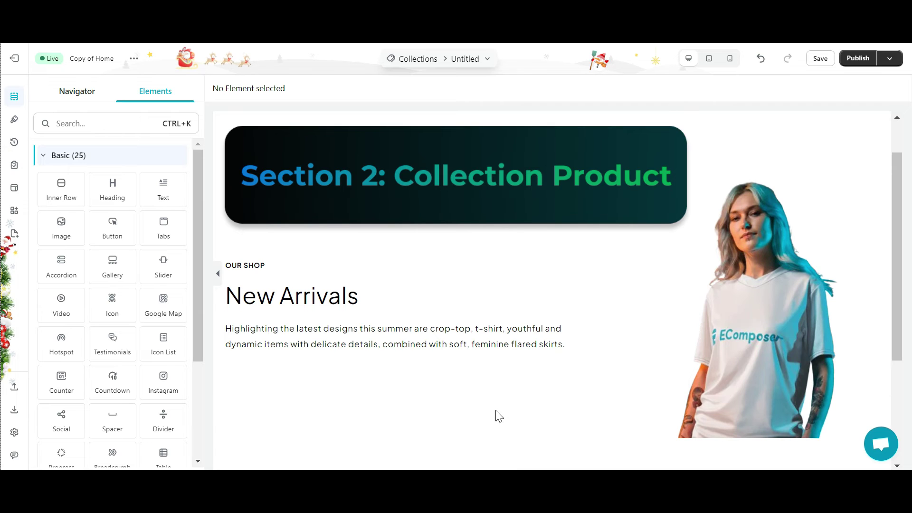
Add a two-equal-column section below the banner with Filters left and Sorting right
{"action": "scroll", "coordinate": [499, 414], "scroll_direction": "down", "scroll_amount": 4}
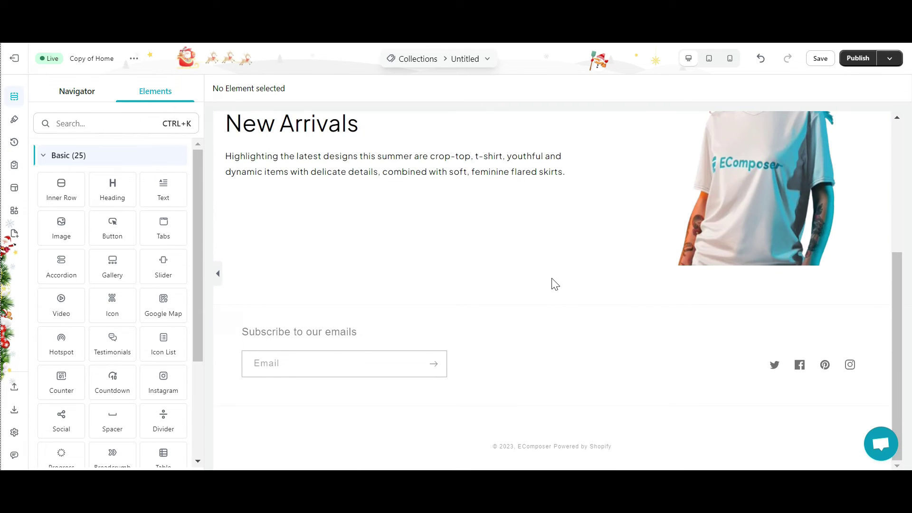
{"action": "left_click", "coordinate": [552, 276]}
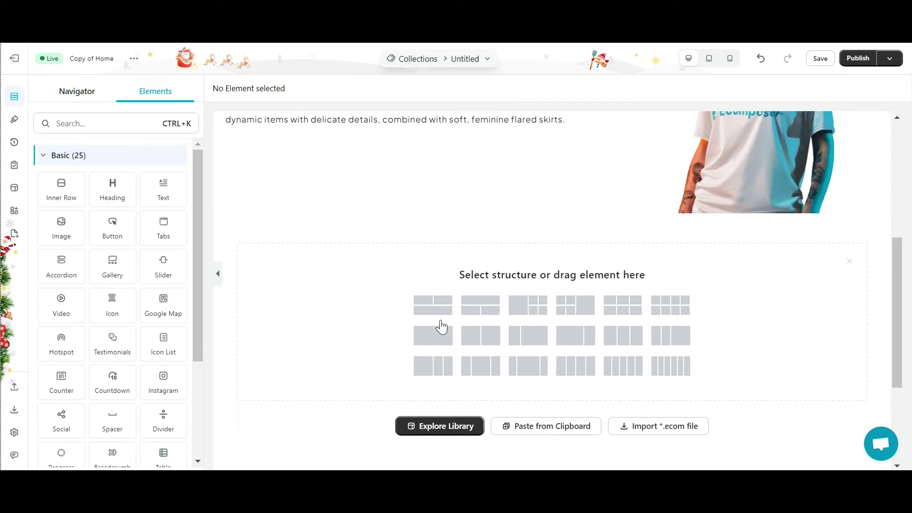
{"action": "left_click", "coordinate": [484, 336]}
{"action": "left_click", "coordinate": [421, 264]}
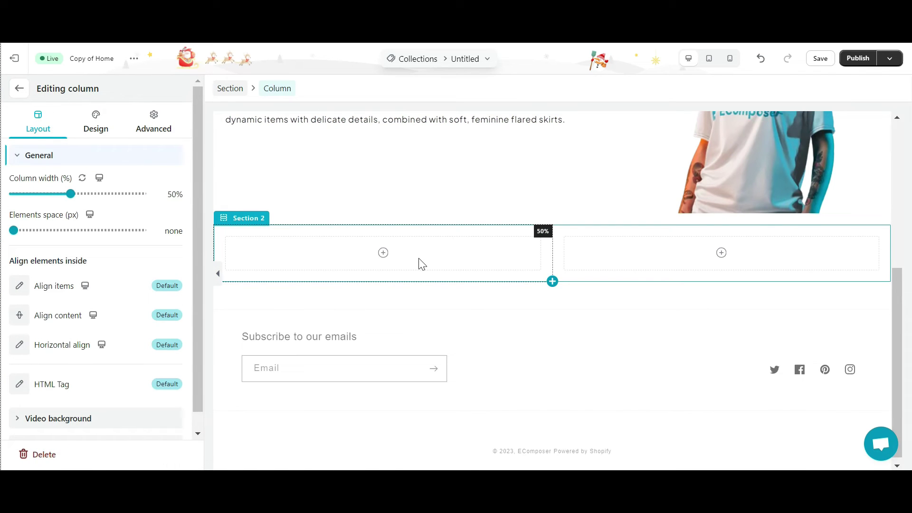
{"action": "key", "text": "ctrl+v"}
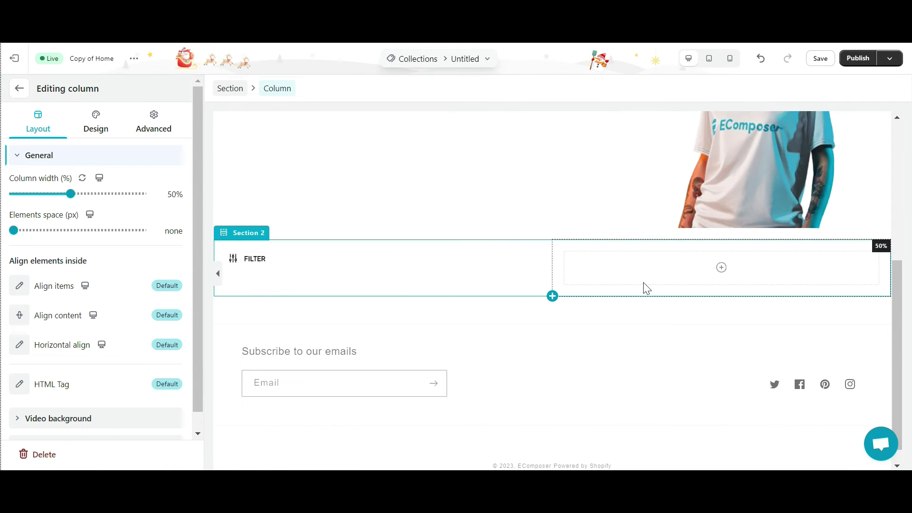
{"action": "left_click", "coordinate": [646, 288]}
{"action": "key", "text": "ctrl+v"}
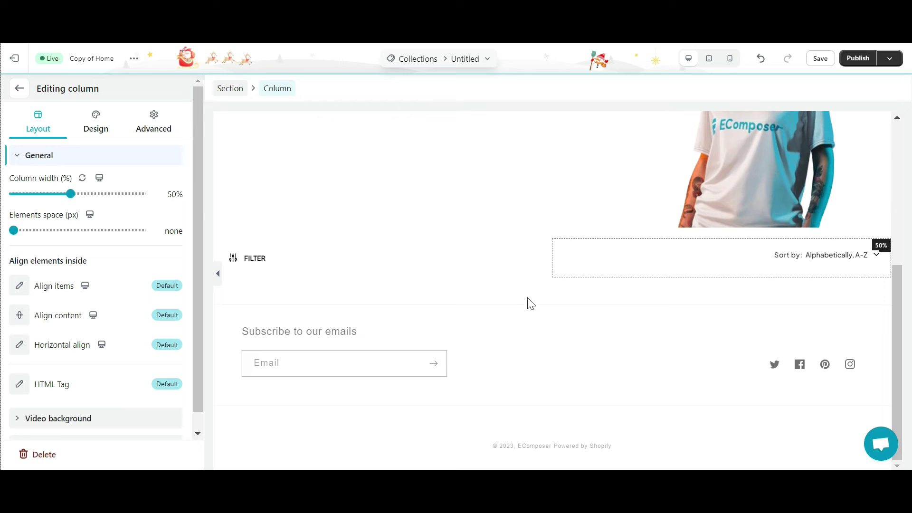
Add a single-column section and drop the Collection Page Products element into it
{"action": "left_click", "coordinate": [551, 276]}
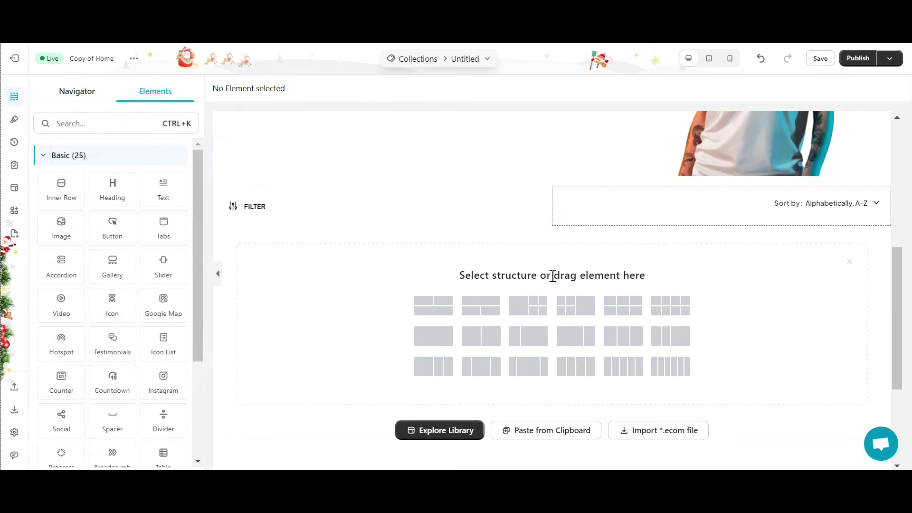
{"action": "left_click", "coordinate": [434, 340]}
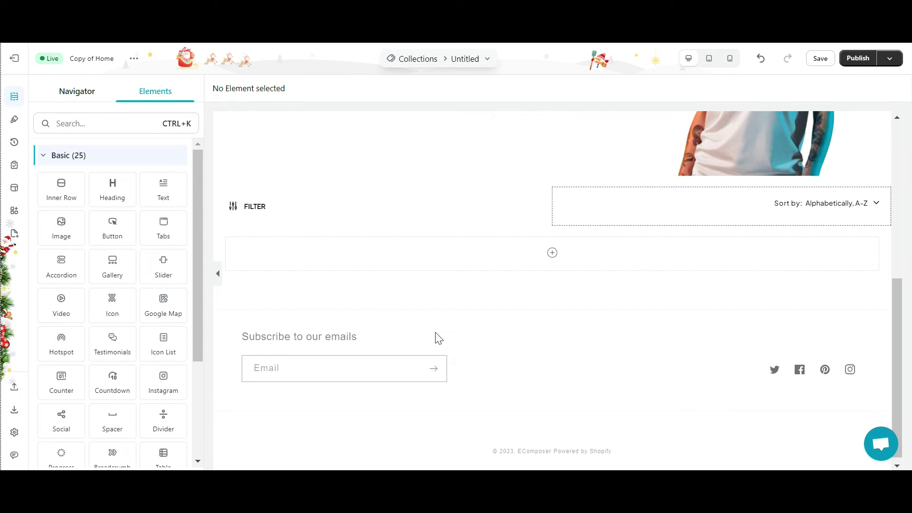
{"action": "scroll", "coordinate": [144, 369], "scroll_direction": "down", "scroll_amount": 3}
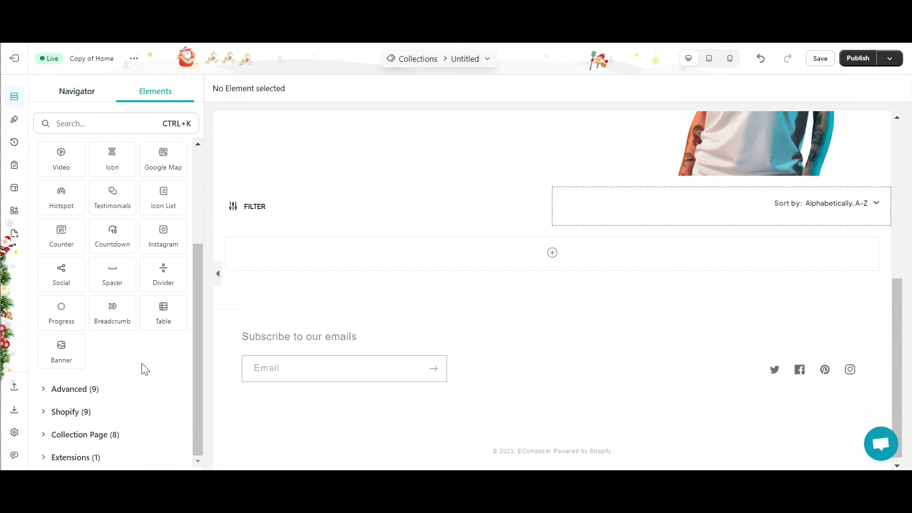
{"action": "scroll", "coordinate": [145, 366], "scroll_direction": "up", "scroll_amount": 2}
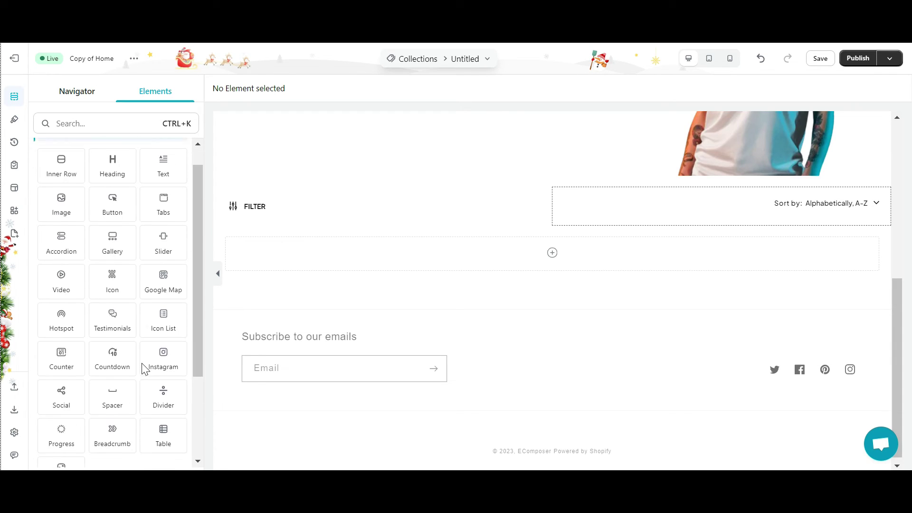
{"action": "scroll", "coordinate": [141, 369], "scroll_direction": "down", "scroll_amount": 2}
{"action": "left_click", "coordinate": [101, 435]}
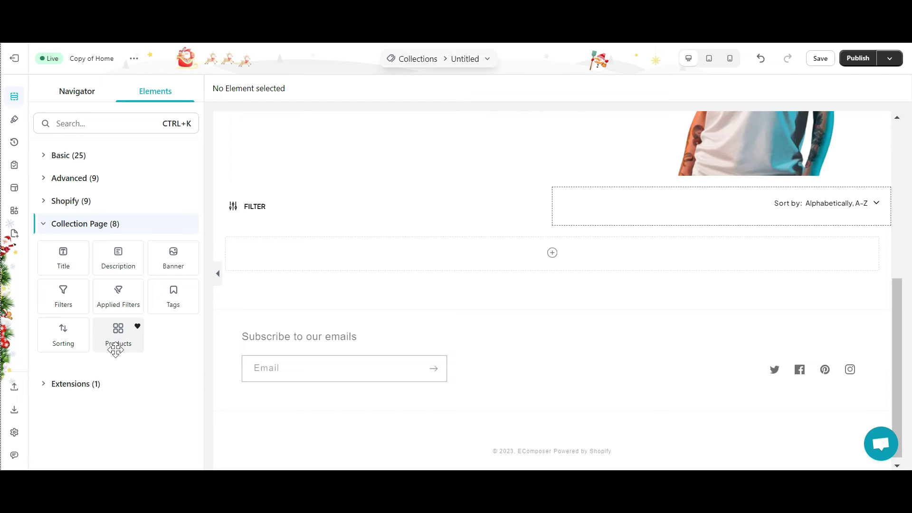
{"action": "left_click_drag", "start_coordinate": [115, 350], "coordinate": [386, 257]}
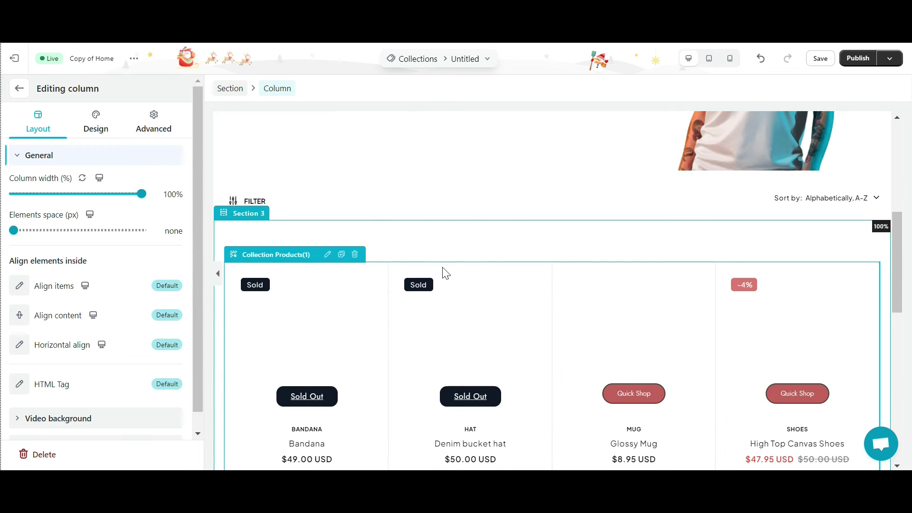
{"action": "scroll", "coordinate": [445, 273], "scroll_direction": "down", "scroll_amount": 8}
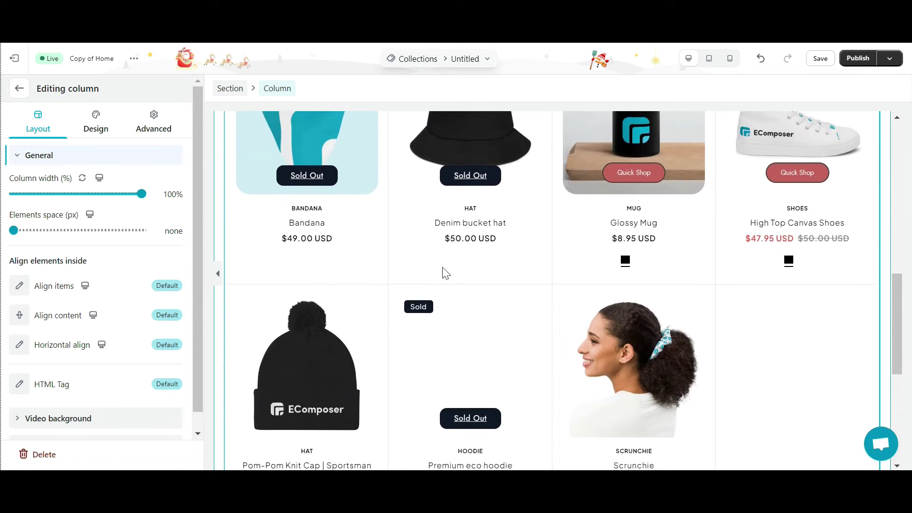
{"action": "scroll", "coordinate": [441, 272], "scroll_direction": "up", "scroll_amount": 7}
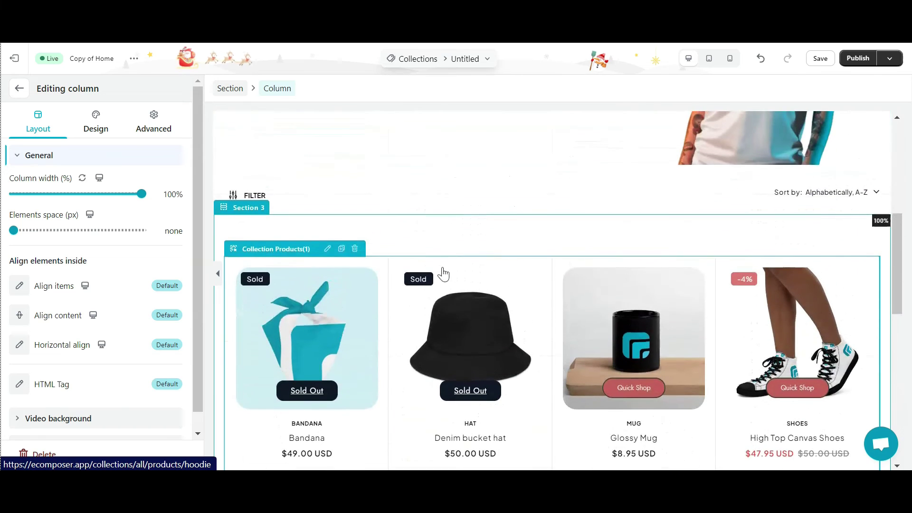
Switch the products grid's collection to New Arrivals
{"action": "left_click", "coordinate": [291, 252]}
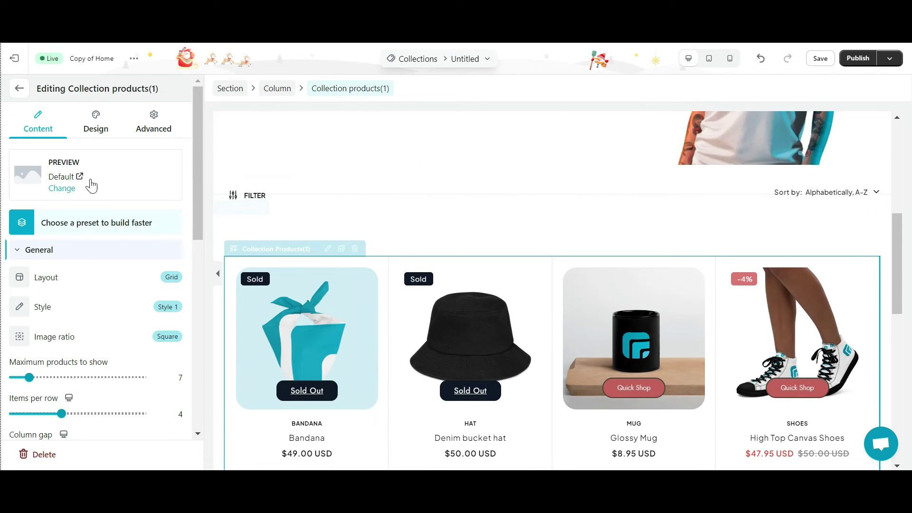
{"action": "left_click", "coordinate": [55, 190]}
{"action": "left_click", "coordinate": [144, 202]}
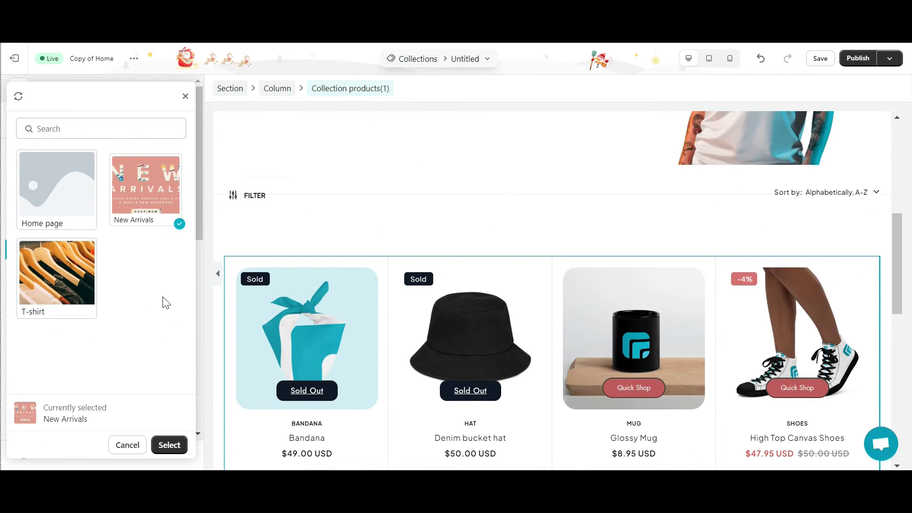
{"action": "left_click", "coordinate": [173, 448]}
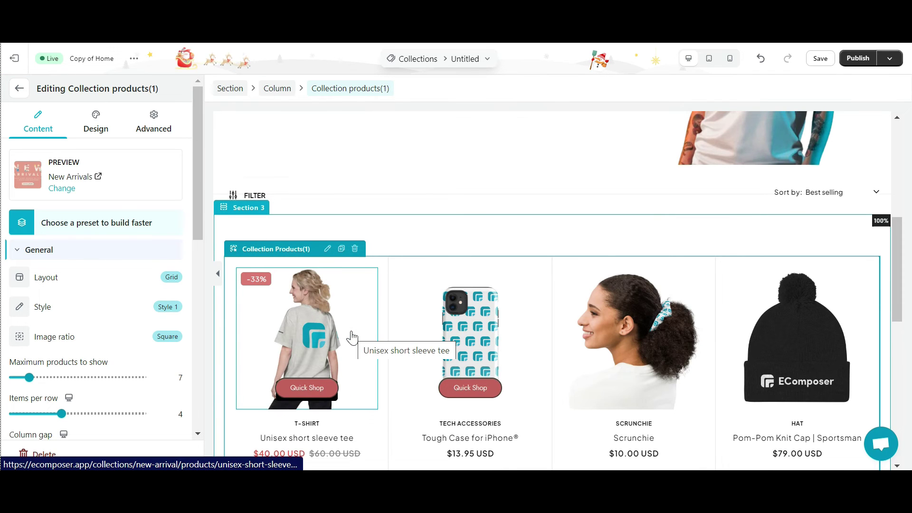
Set the grid's maximum products to show to 50
{"action": "scroll", "coordinate": [352, 338], "scroll_direction": "down", "scroll_amount": 3}
{"action": "scroll", "coordinate": [352, 338], "scroll_direction": "down", "scroll_amount": 1}
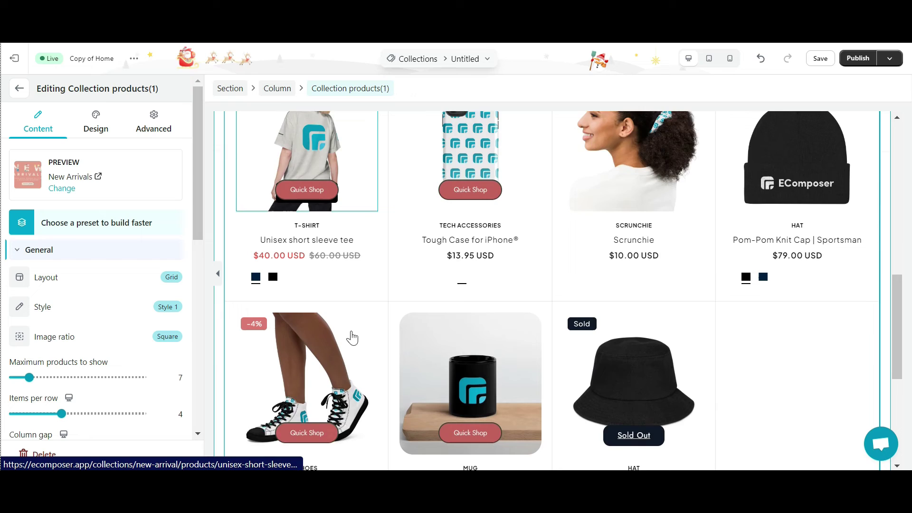
{"action": "scroll", "coordinate": [352, 338], "scroll_direction": "down", "scroll_amount": 2}
{"action": "scroll", "coordinate": [352, 338], "scroll_direction": "up", "scroll_amount": 7}
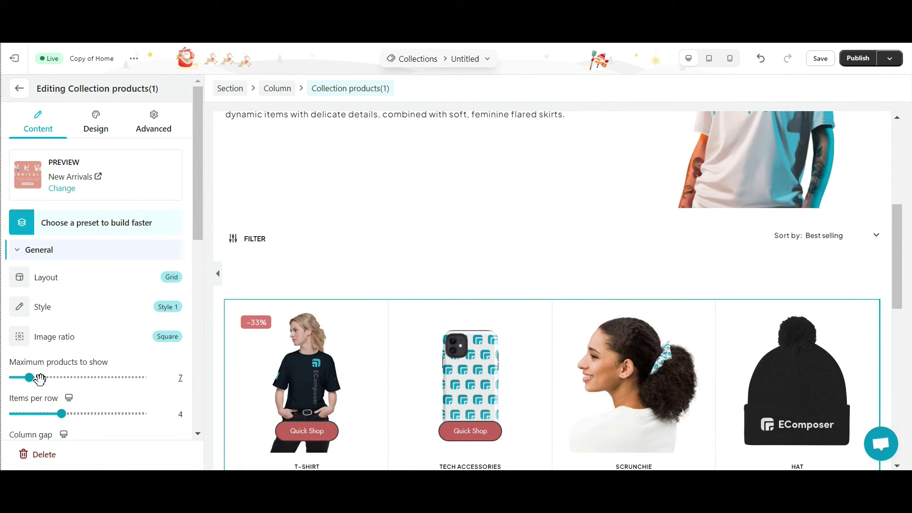
{"action": "left_click", "coordinate": [52, 379]}
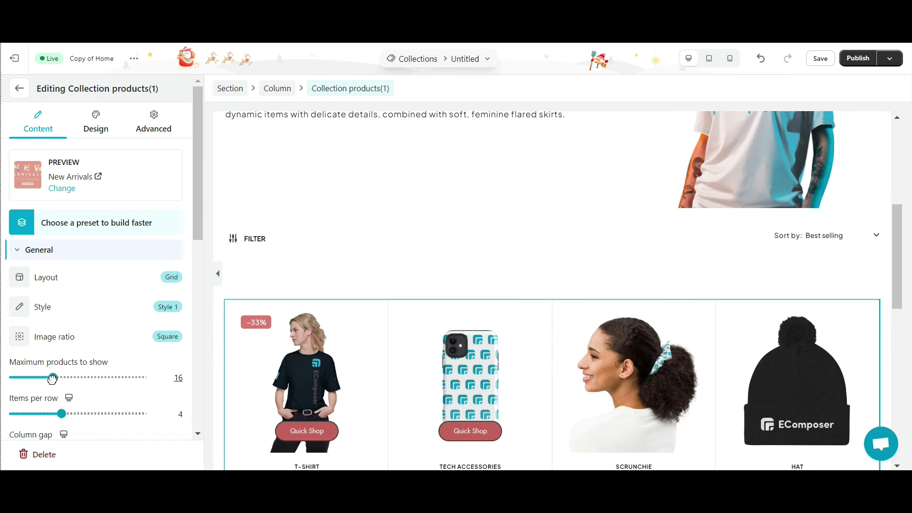
{"action": "scroll", "coordinate": [504, 316], "scroll_direction": "down", "scroll_amount": 8}
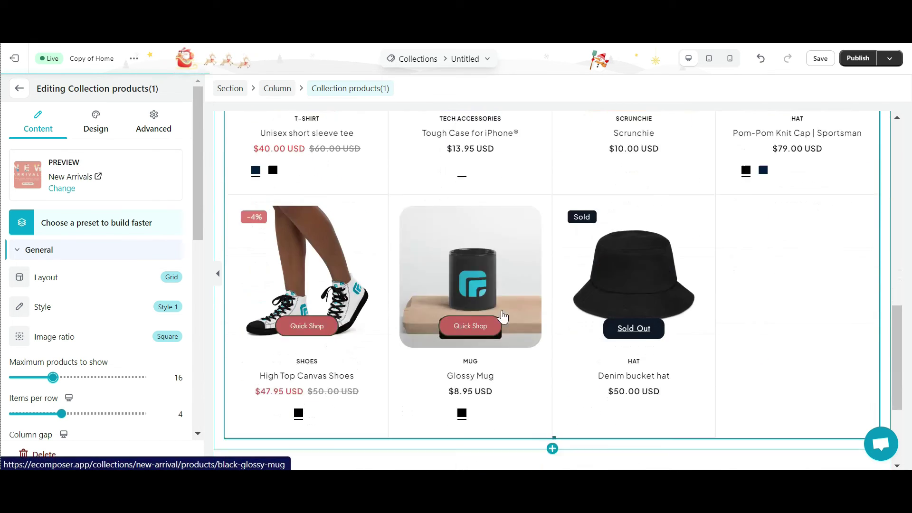
{"action": "scroll", "coordinate": [502, 316], "scroll_direction": "up", "scroll_amount": 5}
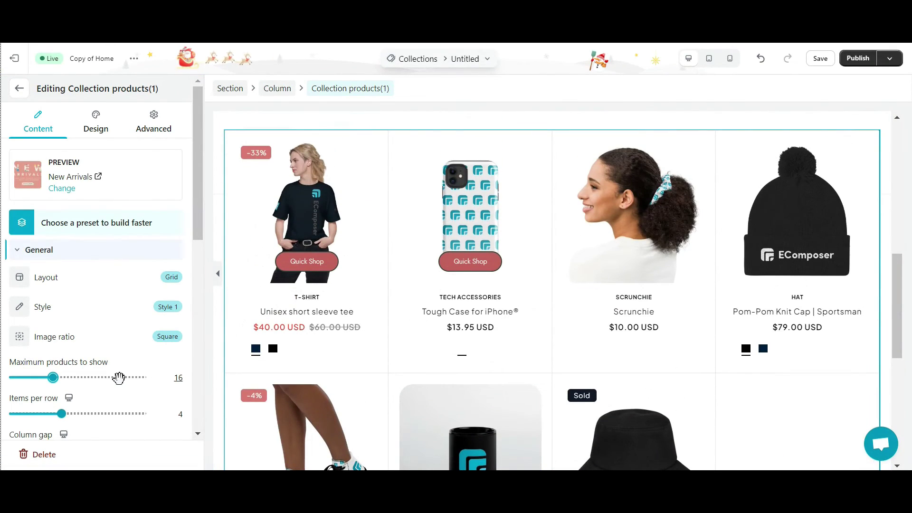
{"action": "left_click", "coordinate": [118, 377]}
{"action": "left_click_drag", "start_coordinate": [119, 377], "coordinate": [155, 384]}
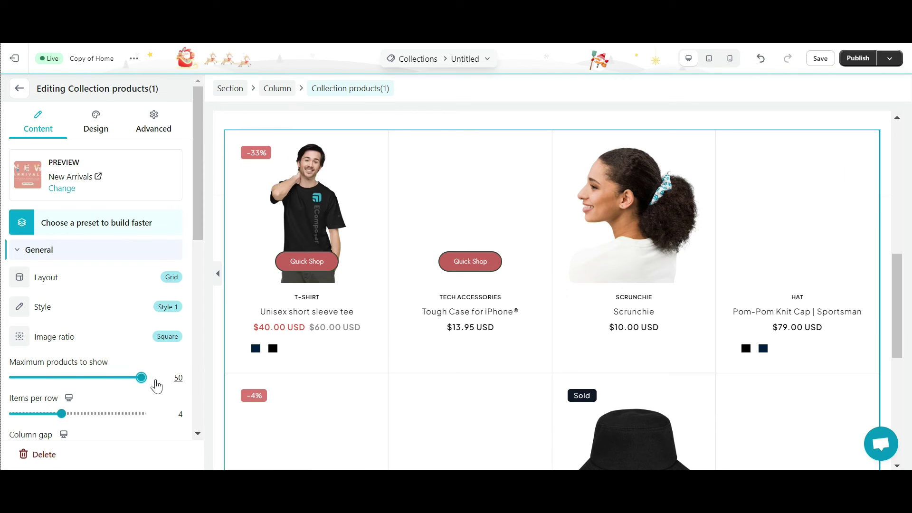
{"action": "scroll", "coordinate": [755, 399], "scroll_direction": "up", "scroll_amount": 5}
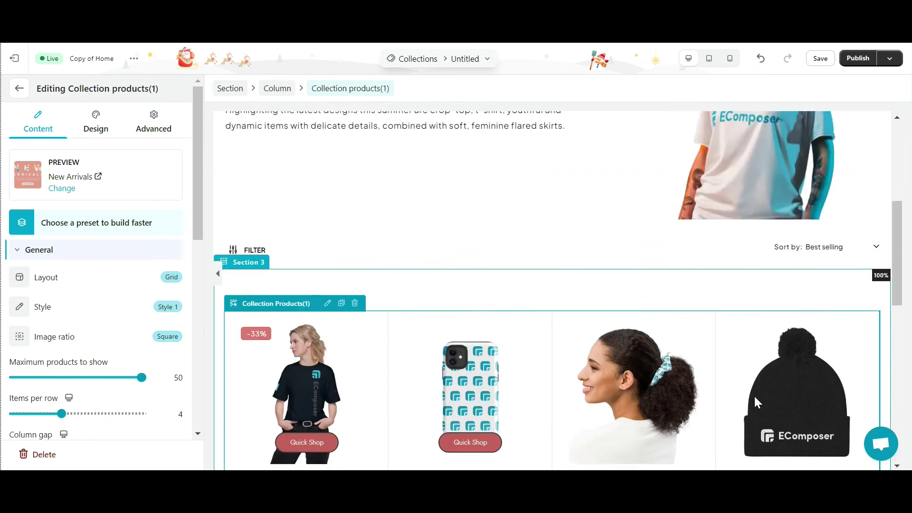
{"action": "scroll", "coordinate": [756, 400], "scroll_direction": "down", "scroll_amount": 5}
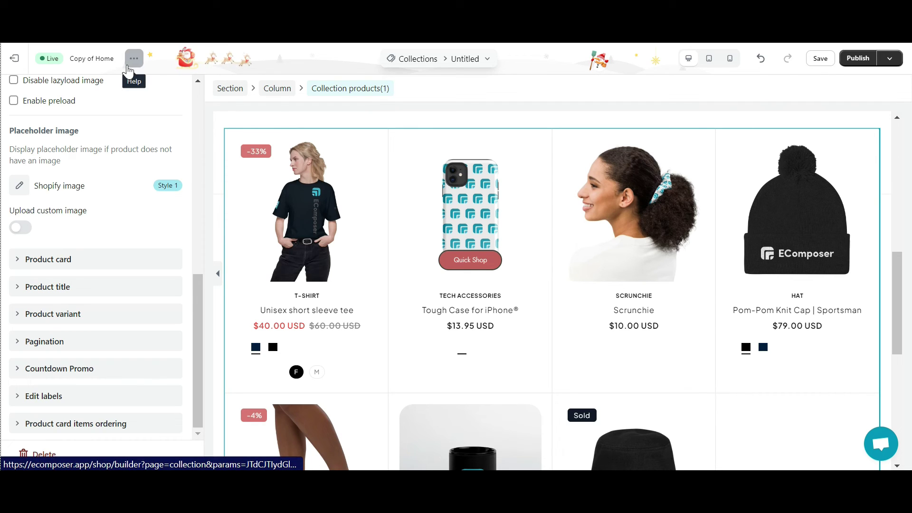
Publish the page with Assign for set to 'Apply for all collections (Overwrite theme template)'
{"action": "left_click", "coordinate": [133, 59]}
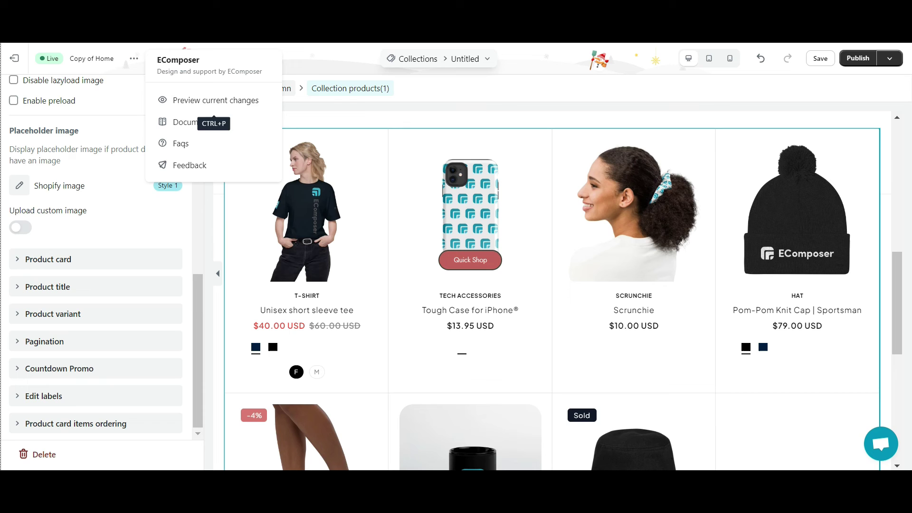
{"action": "left_click", "coordinate": [756, 147]}
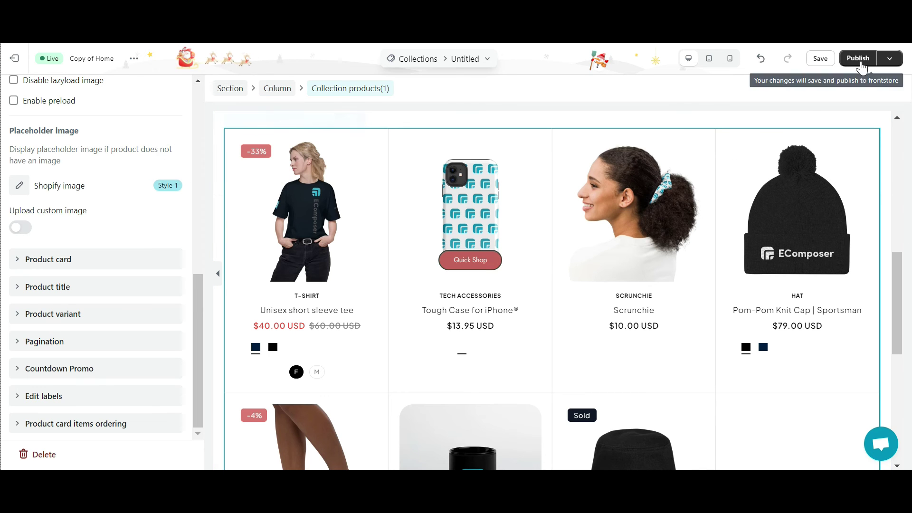
{"action": "left_click", "coordinate": [863, 58]}
{"action": "scroll", "coordinate": [571, 252], "scroll_direction": "down", "scroll_amount": 2}
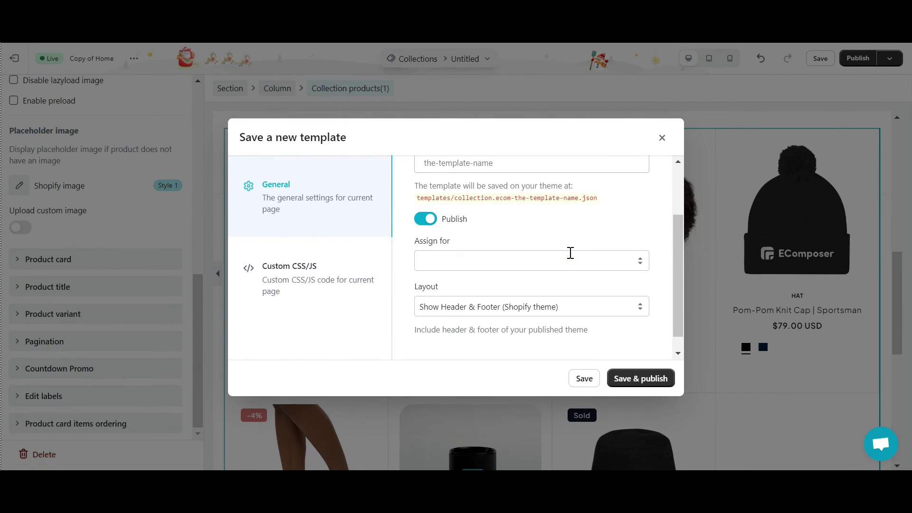
{"action": "left_click", "coordinate": [570, 252]}
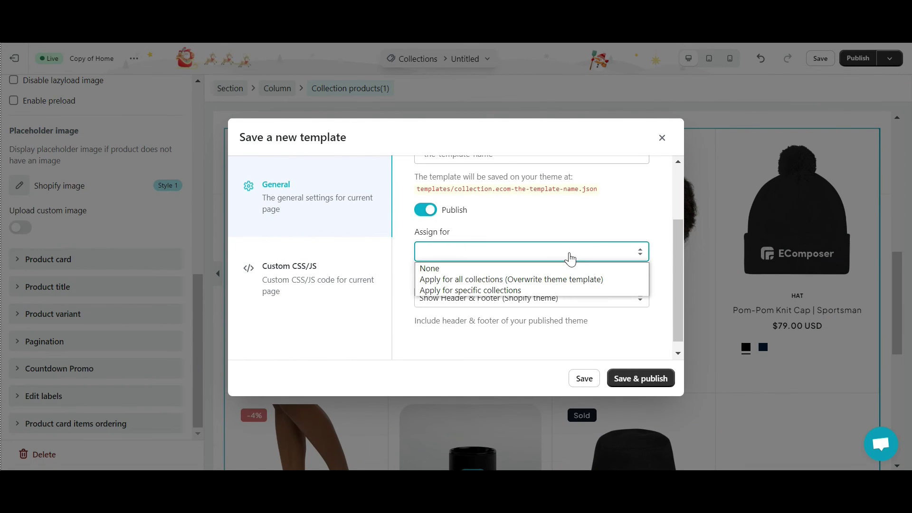
{"action": "left_click", "coordinate": [565, 283]}
{"action": "left_click", "coordinate": [654, 384]}
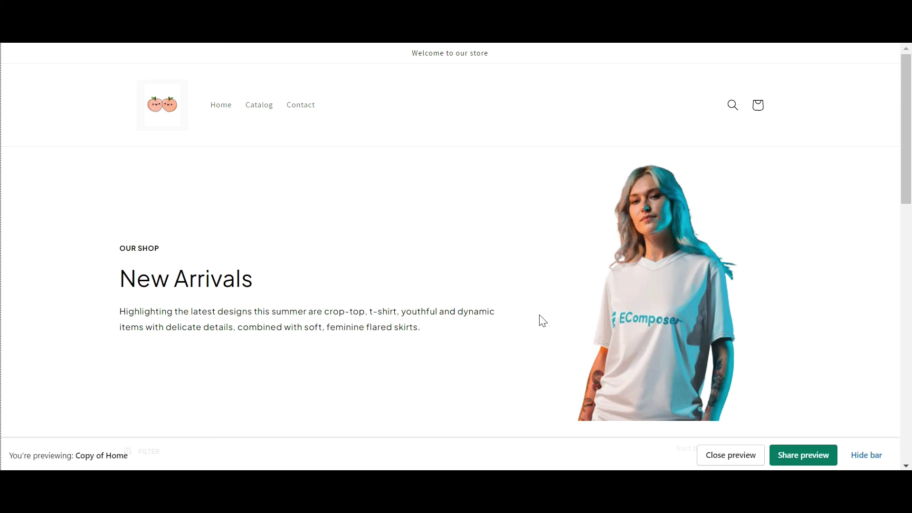
Hide the preview bar and scroll through the live New Arrivals product grid and back
{"action": "left_click", "coordinate": [879, 455]}
{"action": "scroll", "coordinate": [720, 381], "scroll_direction": "down", "scroll_amount": 2}
{"action": "scroll", "coordinate": [721, 381], "scroll_direction": "down", "scroll_amount": 5}
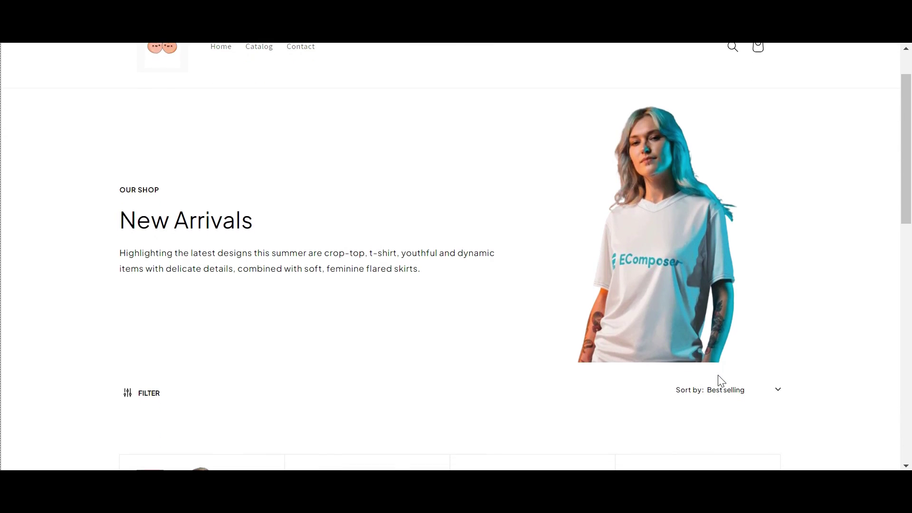
{"action": "scroll", "coordinate": [721, 381], "scroll_direction": "down", "scroll_amount": 2}
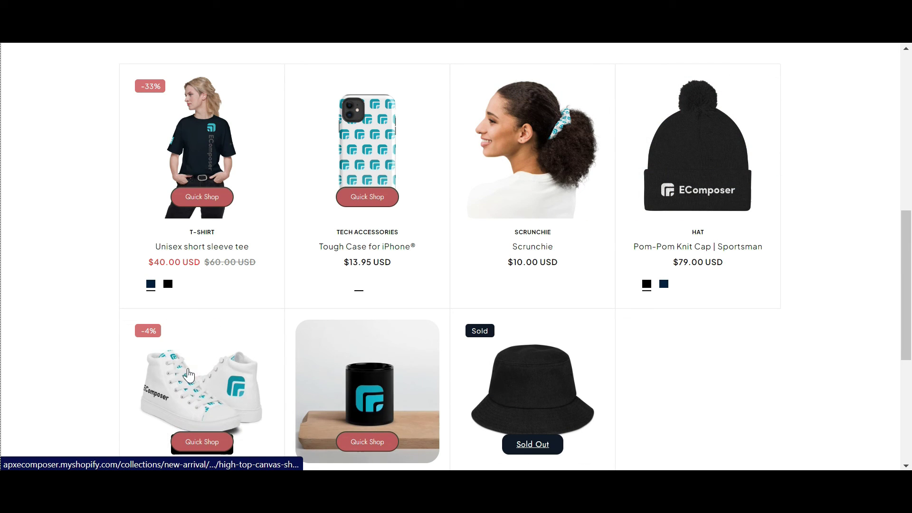
{"action": "scroll", "coordinate": [876, 314], "scroll_direction": "up", "scroll_amount": 8}
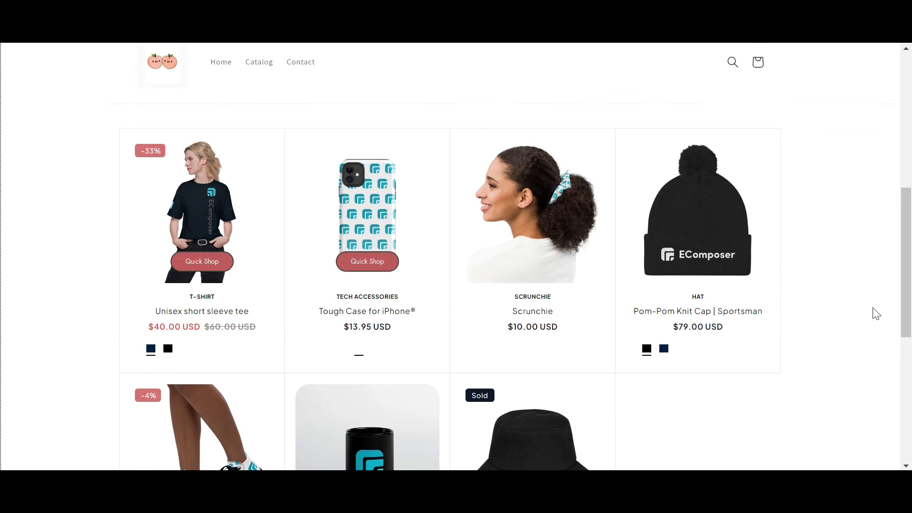